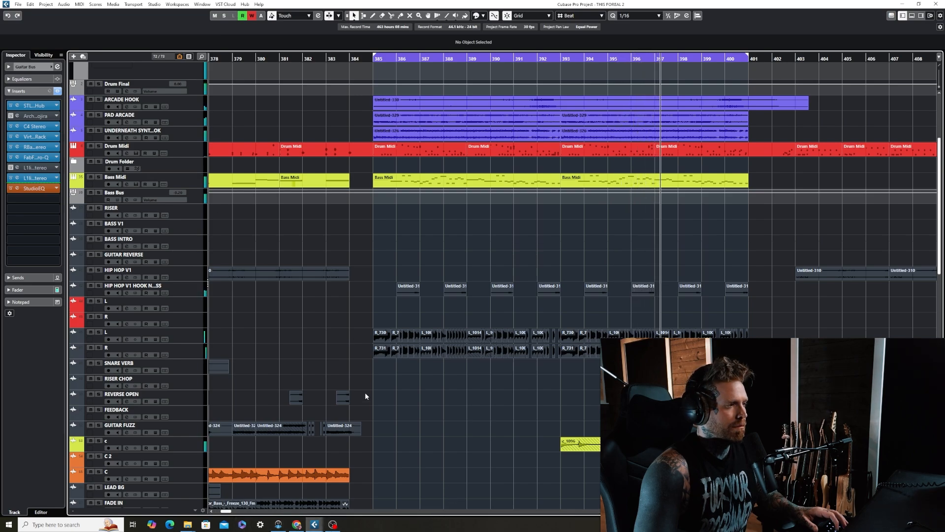
- Show the transport bar and switch off cycle playback
key("F2")
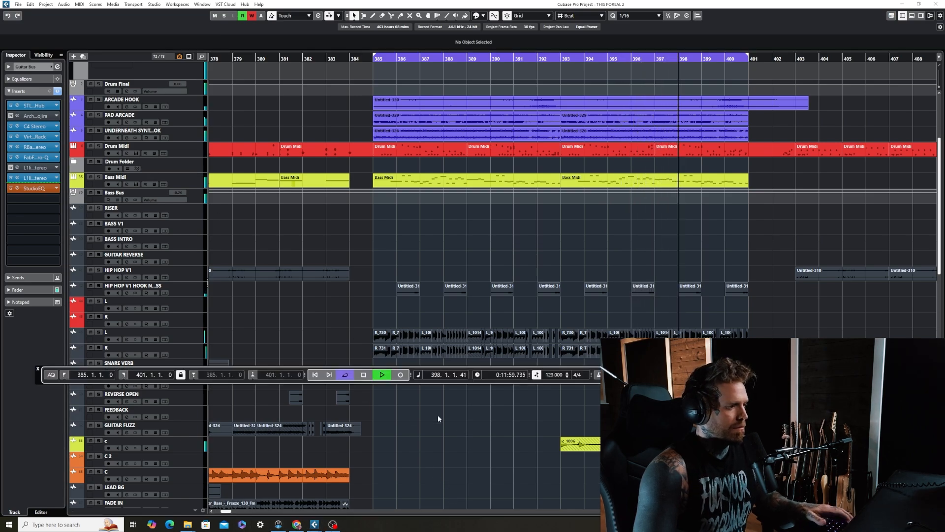
left_click(345, 375)
left_click(412, 436)
- Select the TALK track with monitoring on and re-enable cycle playback, moving the transport bar clear of the tracks
scroll(381, 434, "down", 12)
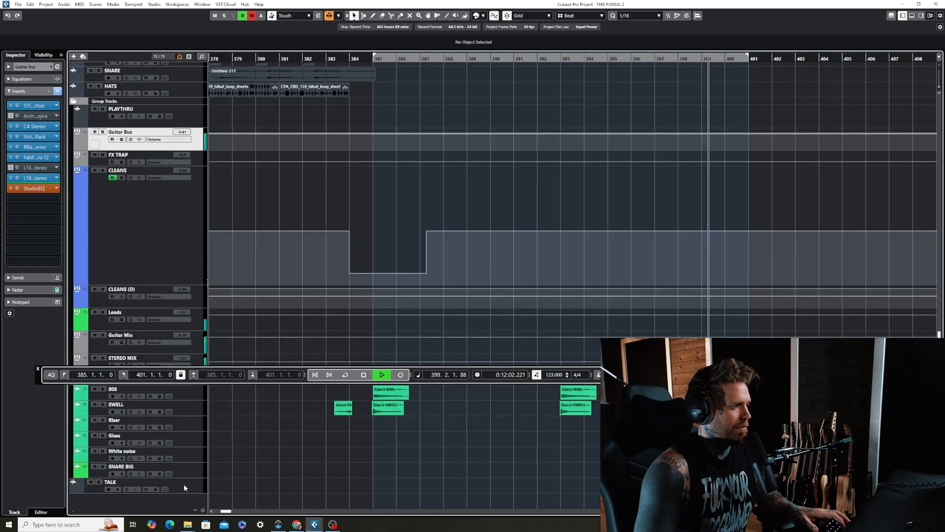
left_click(184, 483)
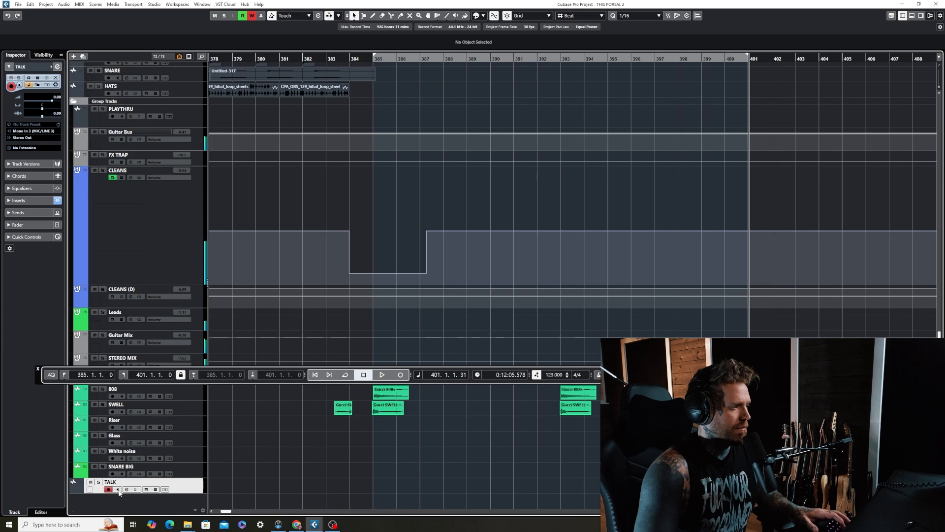
left_click(344, 376)
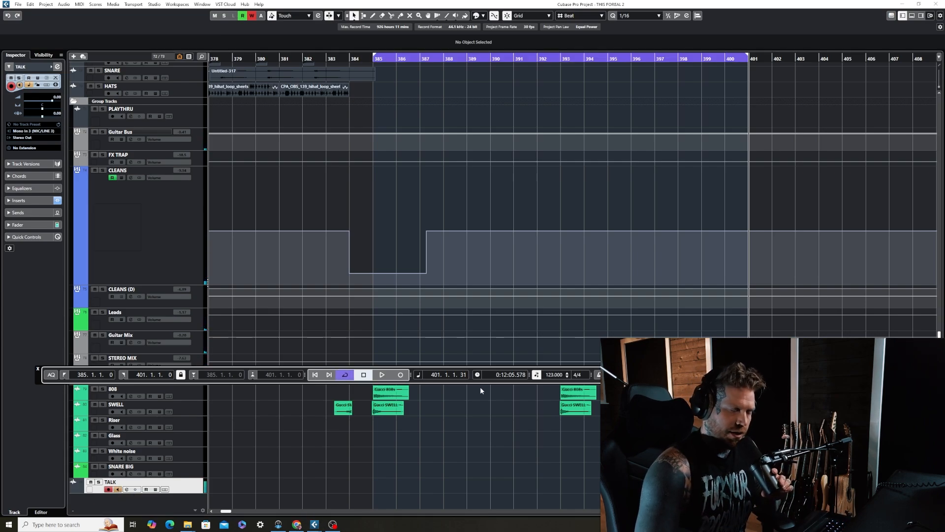
left_click_drag(38, 376, 146, 473)
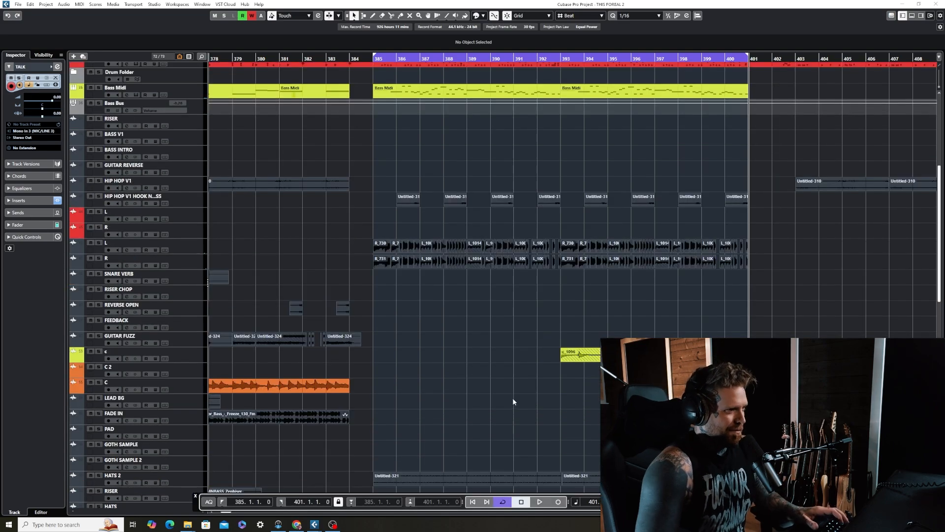
- Play the looped section with the Guitar Bus soloed and all its inserts bypassed
scroll(512, 402, "up", 1)
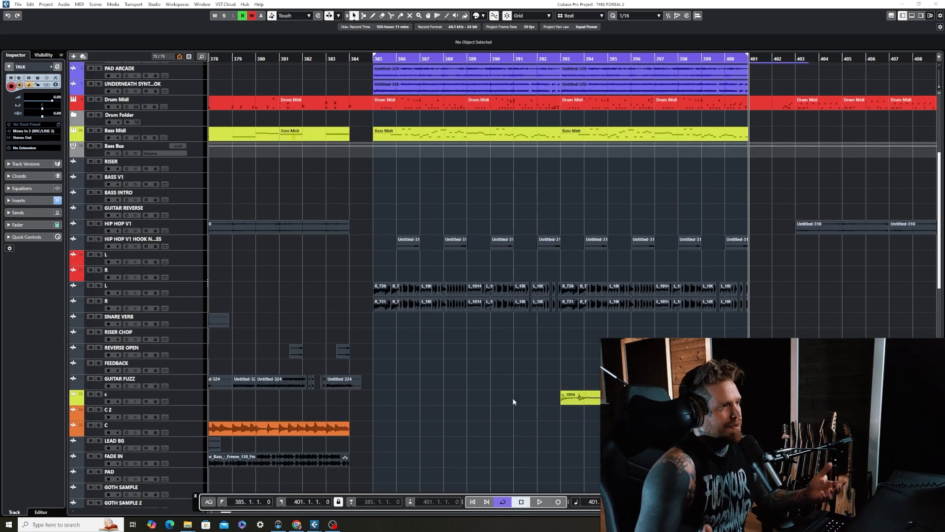
scroll(308, 334, "down", 6)
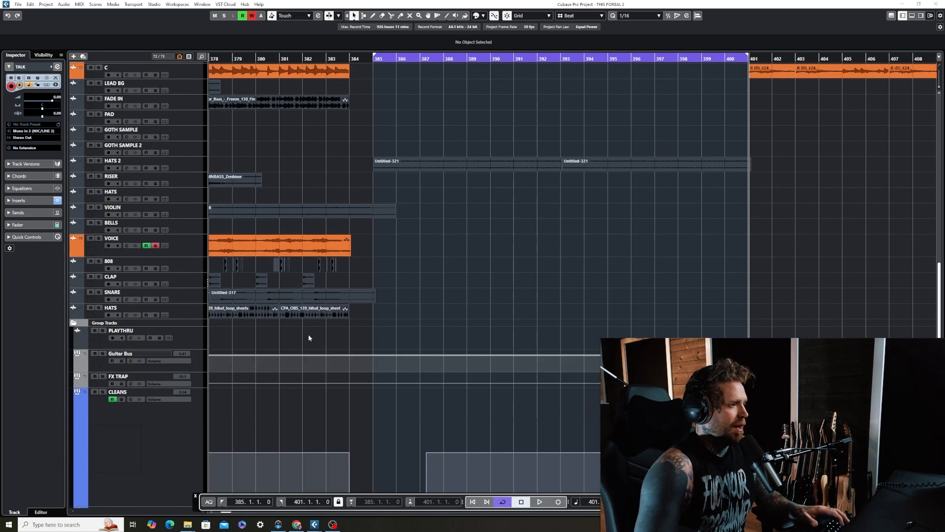
scroll(309, 338, "down", 5)
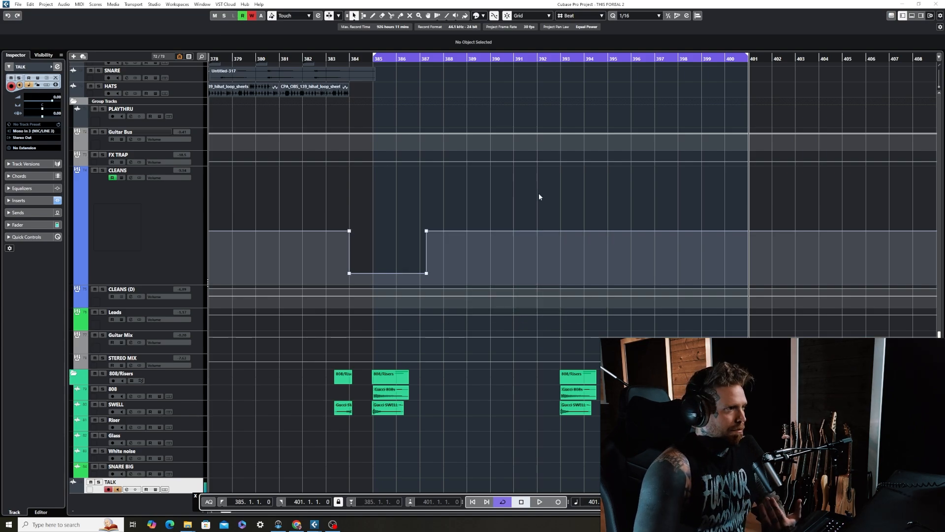
scroll(539, 197, "up", 6)
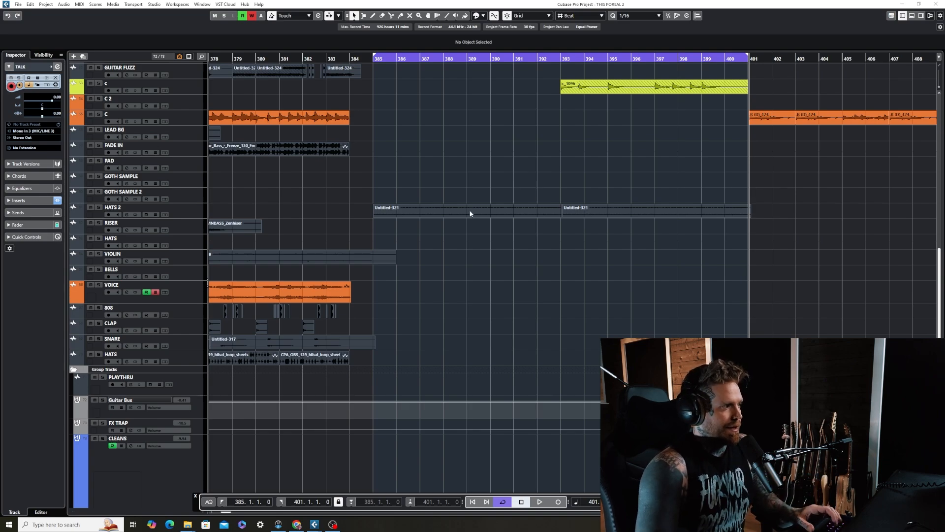
scroll(470, 213, "down", 6)
scroll(148, 237, "up", 2)
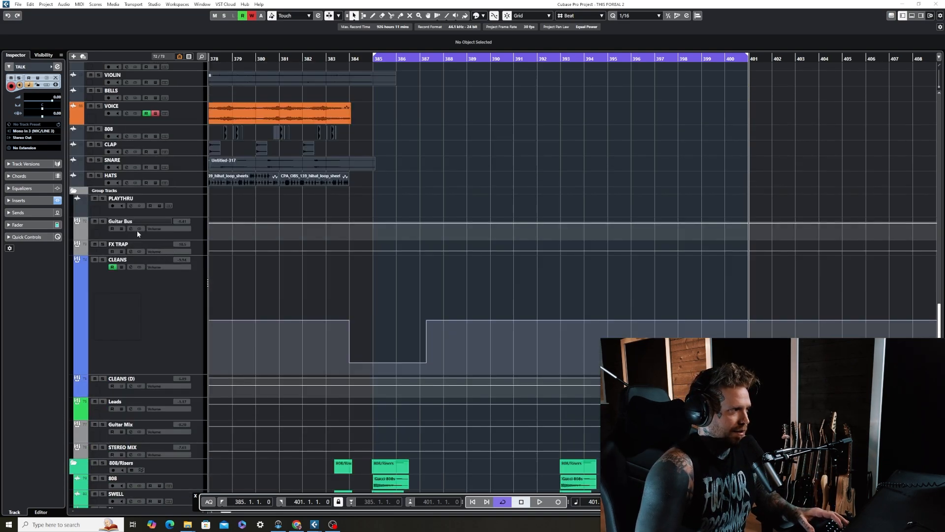
key("space")
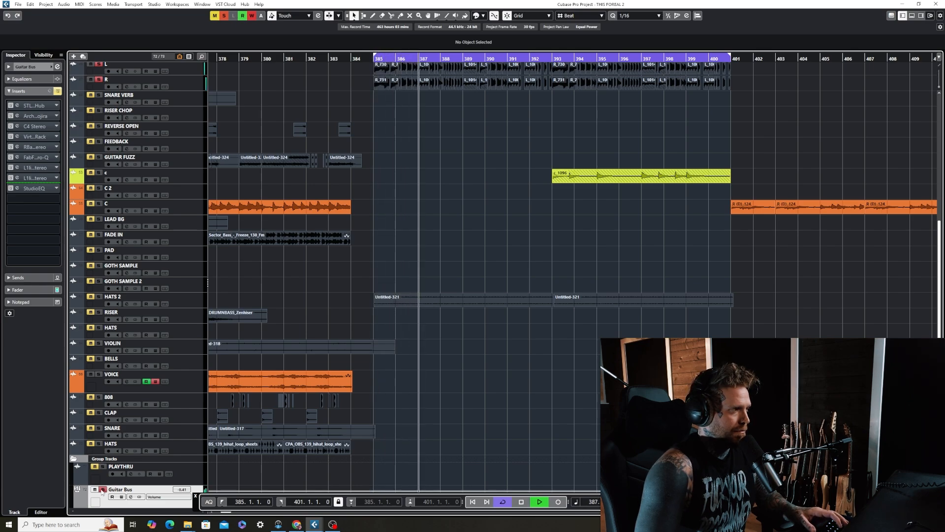
- Lift the overall insert bypass on the Guitar Bus and leave only STL ToneHub active, with its plug-in window open
scroll(101, 489, "down", 6)
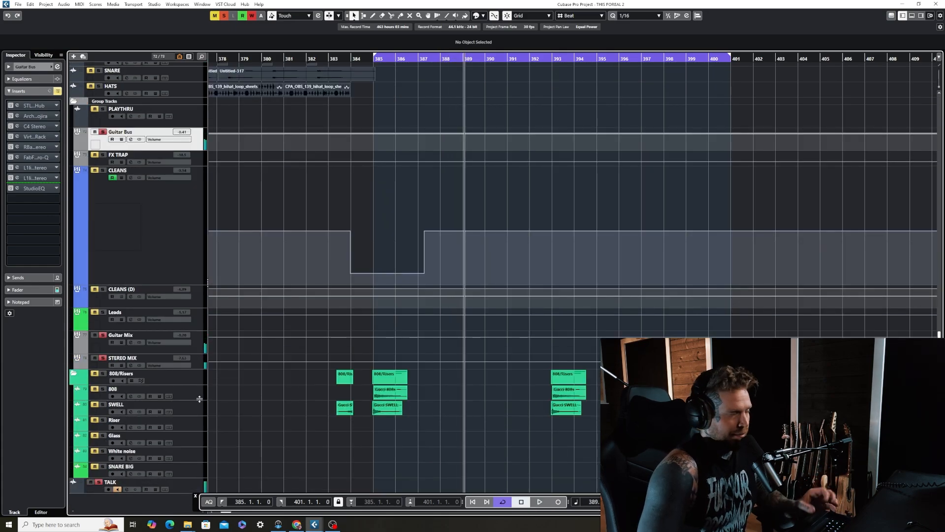
scroll(562, 226, "up", 3)
scroll(562, 226, "up", 5)
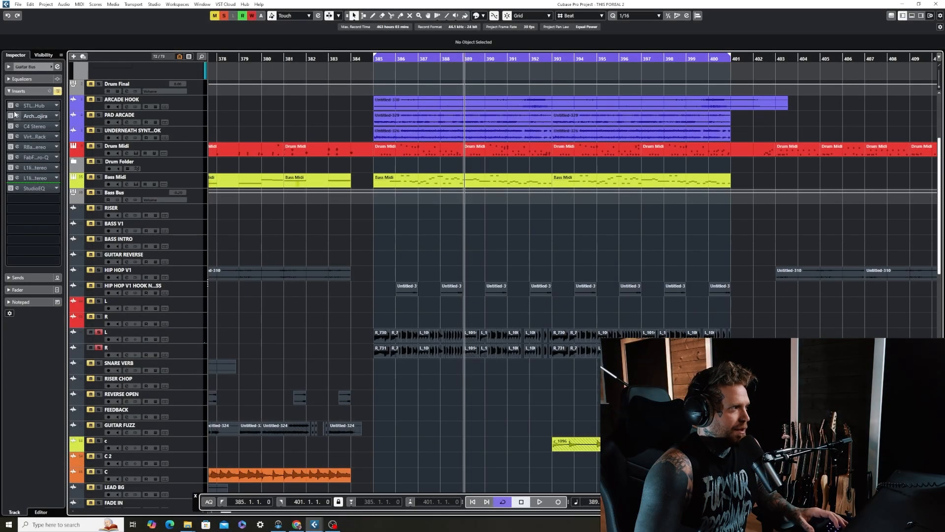
left_click(58, 92)
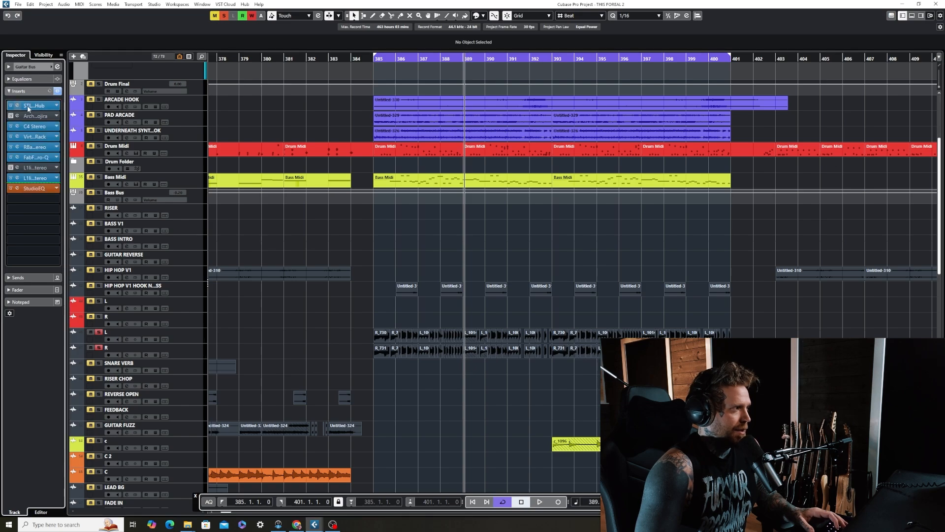
left_click(58, 92)
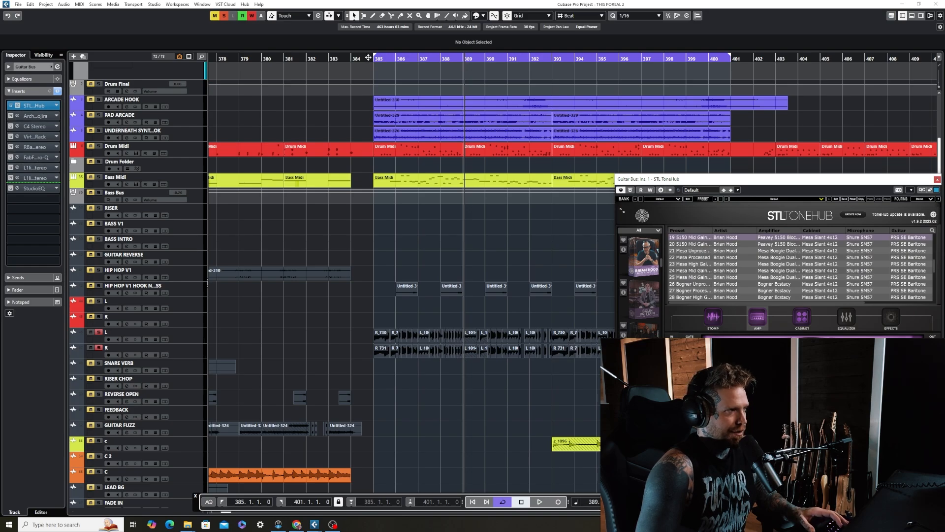
- Audition the soloed guitars from bar 385 with the Guitar Bus inserts after STL ToneHub switched on
key("space")
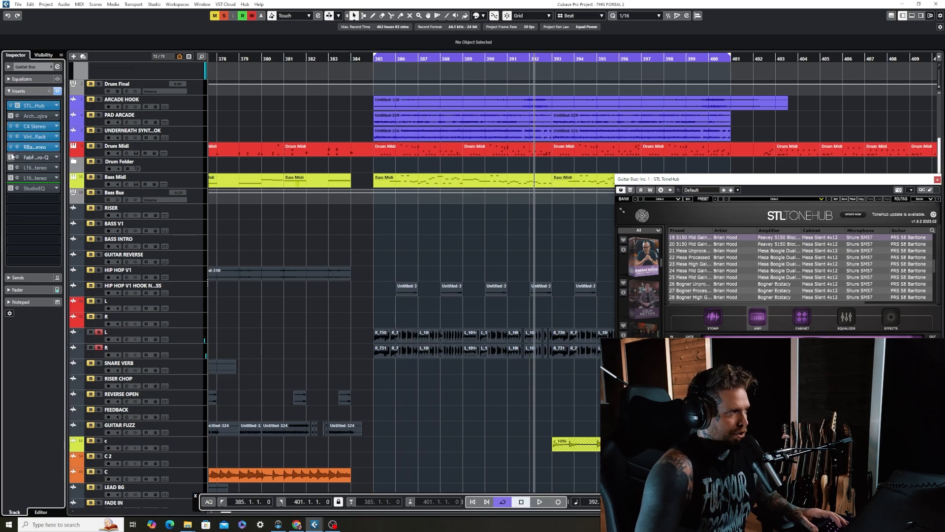
left_click(375, 58)
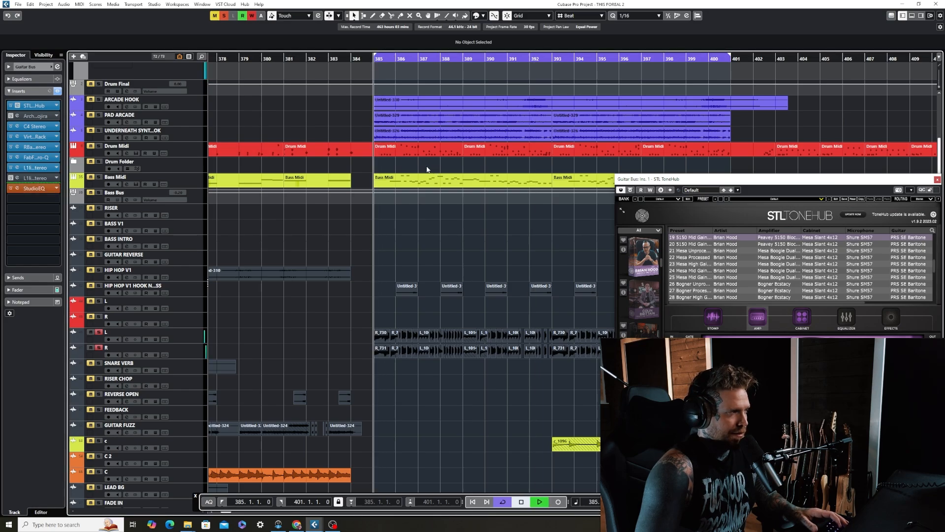
key("space")
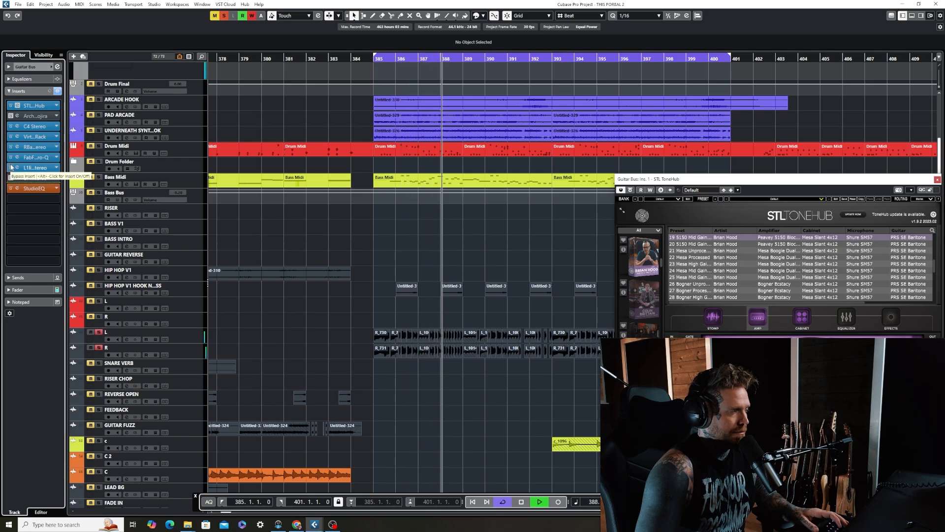
- Bypass every Guitar Bus insert from C4 Stereo through StudioEQ during playback, leaving only STL ToneHub active, and stop
left_click(11, 126)
left_click(11, 136)
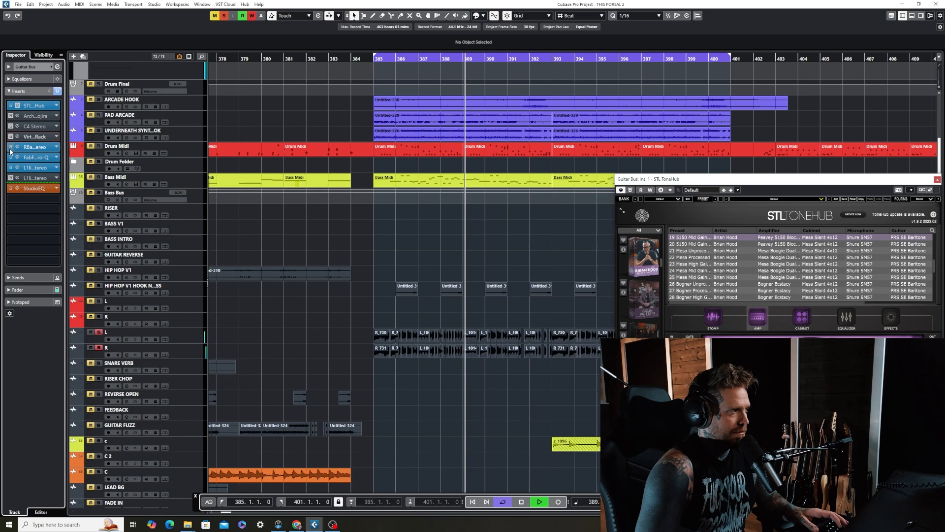
left_click(11, 146)
left_click(11, 157)
left_click(11, 167)
left_click(11, 177)
left_click(10, 188)
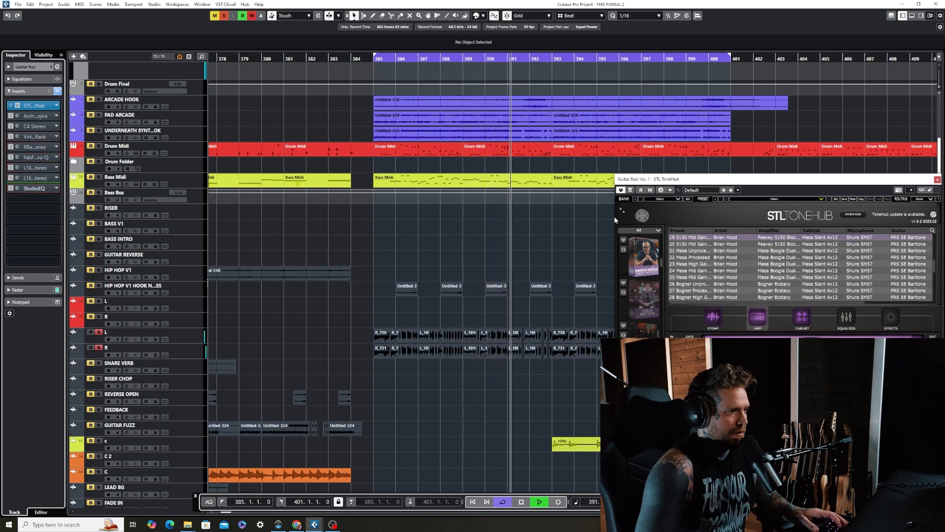
key("space")
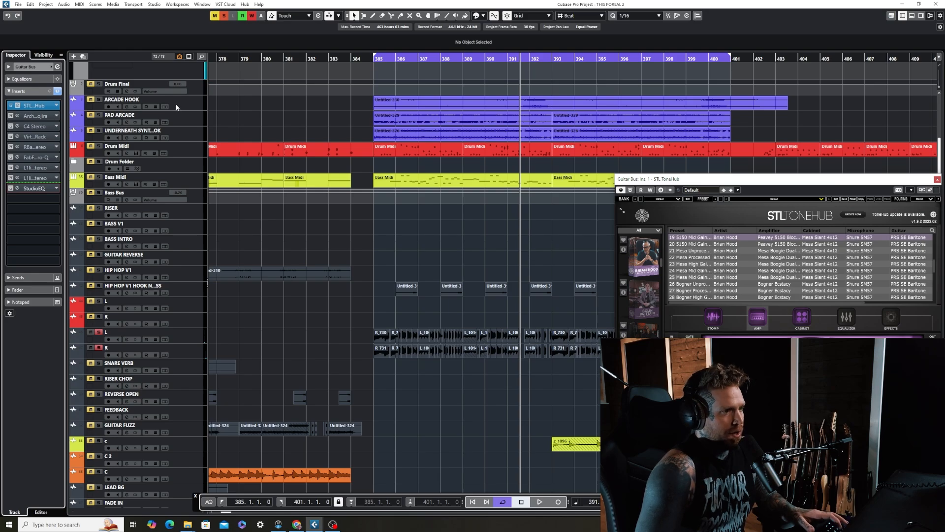
- Reposition the STL ToneHub window and view its Stomp pedals while the guitars play
left_click_drag(756, 183, 543, 154)
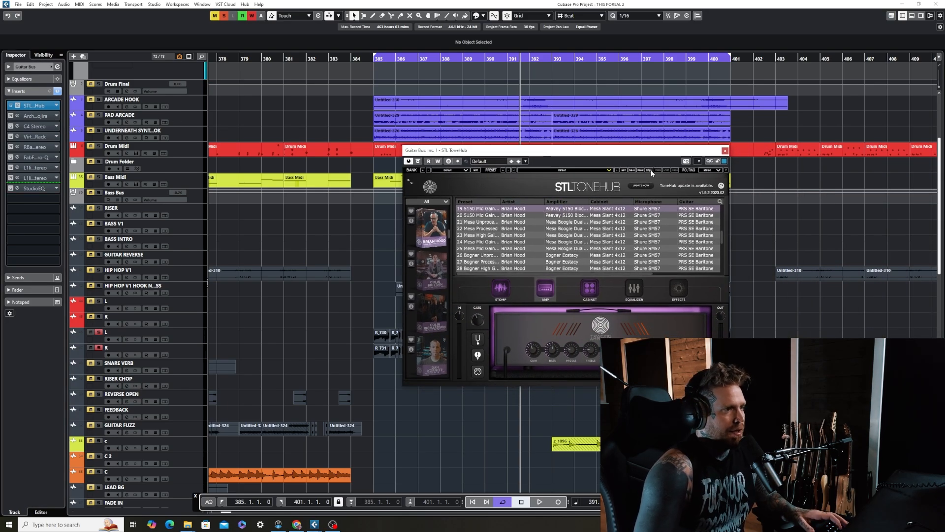
left_click_drag(570, 152, 529, 150)
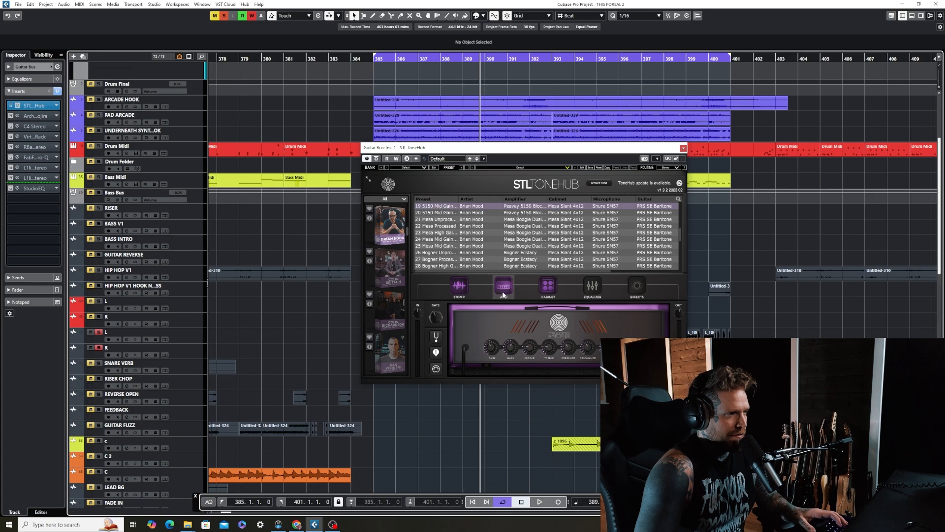
left_click(462, 295)
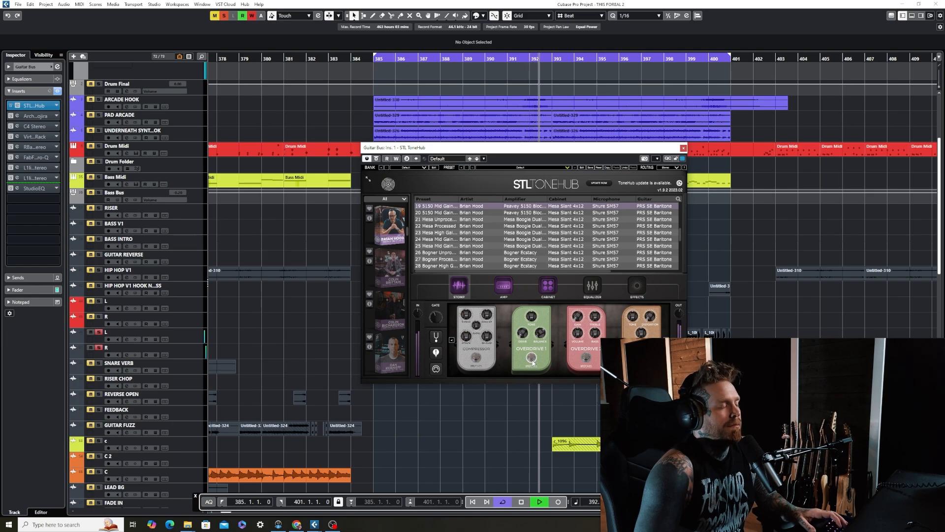
key("space")
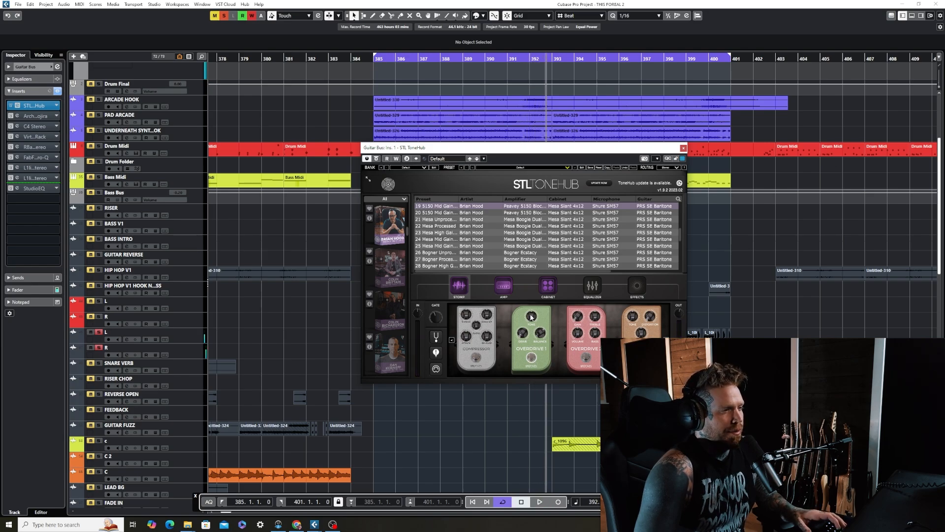
- View the Cabinet section of STL ToneHub, play the guitars briefly, and close the plug-in window
left_click(548, 285)
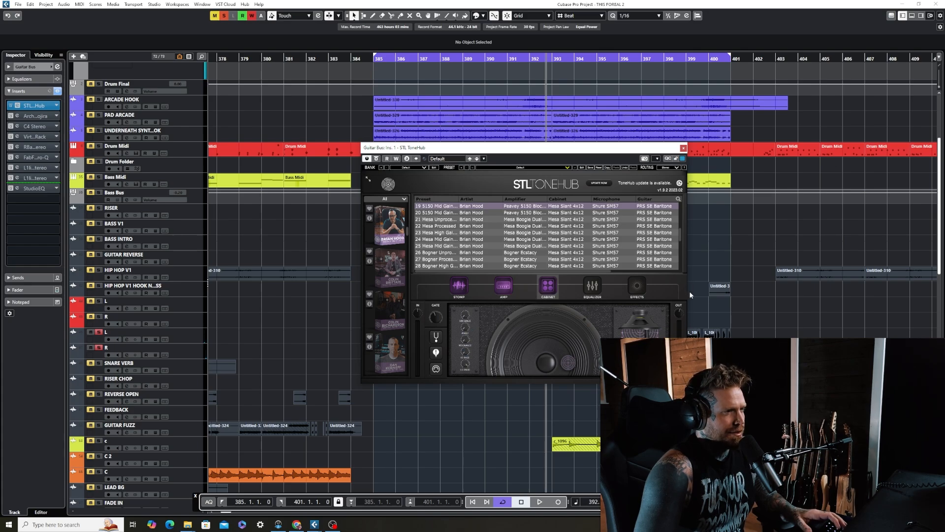
key("space")
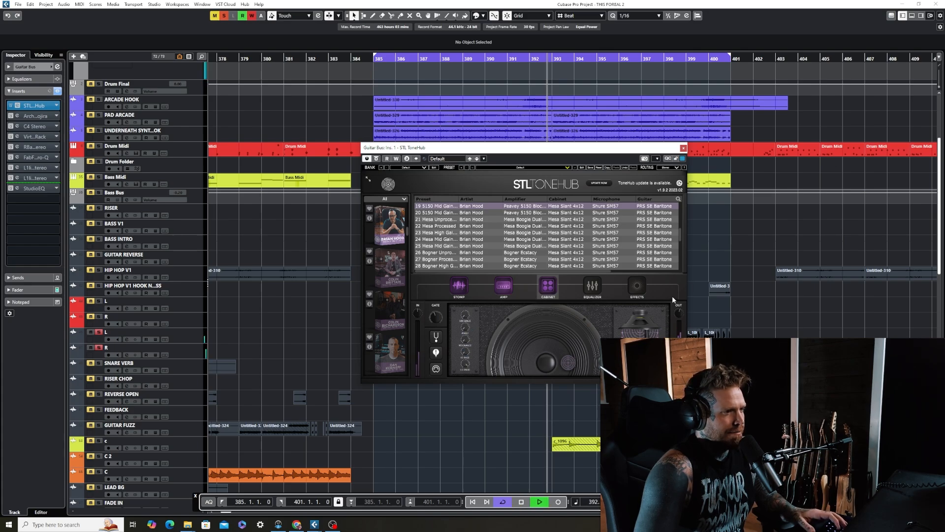
left_click(683, 148)
key("space")
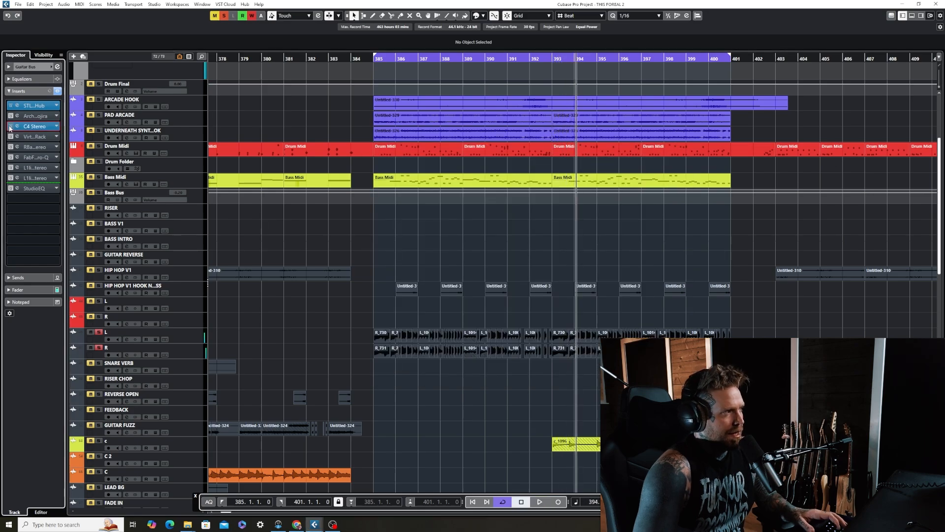
- Open the C4 Stereo insert and compare it bypassed and active from bar 386, leaving it switched on
left_click(31, 126)
left_click(400, 58)
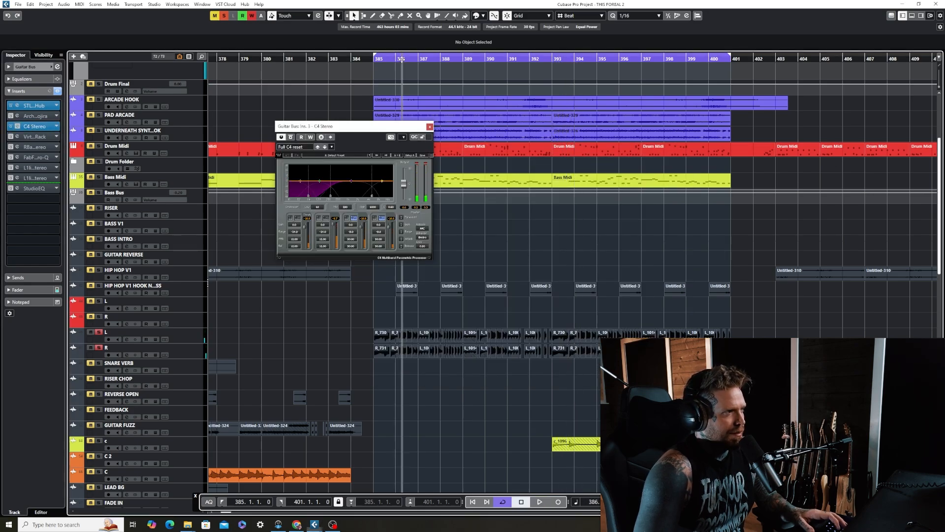
left_click(11, 127)
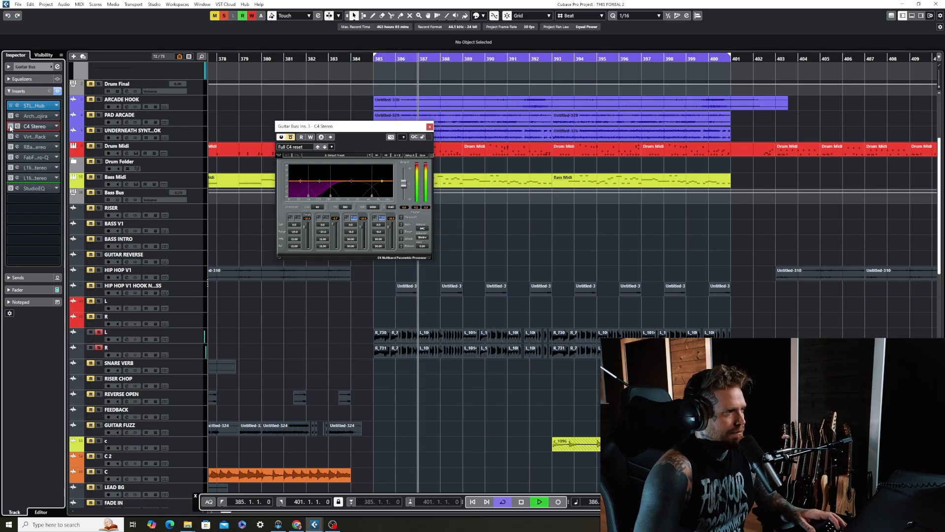
left_click(10, 126)
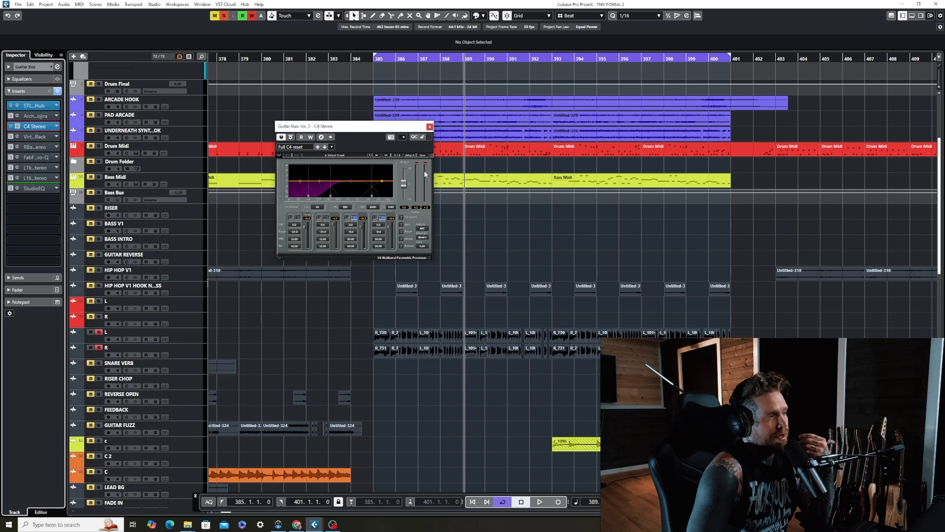
- Play the guitars again and toggle the C4 Stereo bypass to compare the sound
key("space")
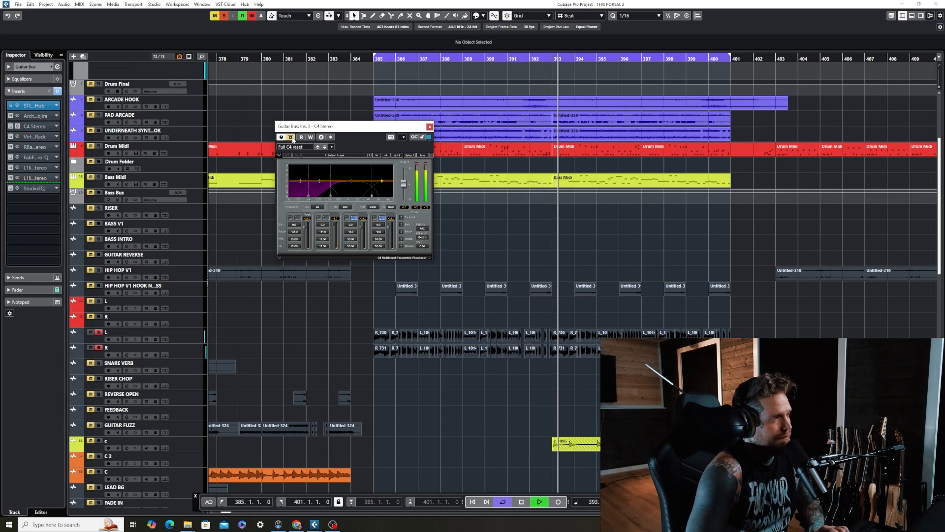
left_click(293, 140)
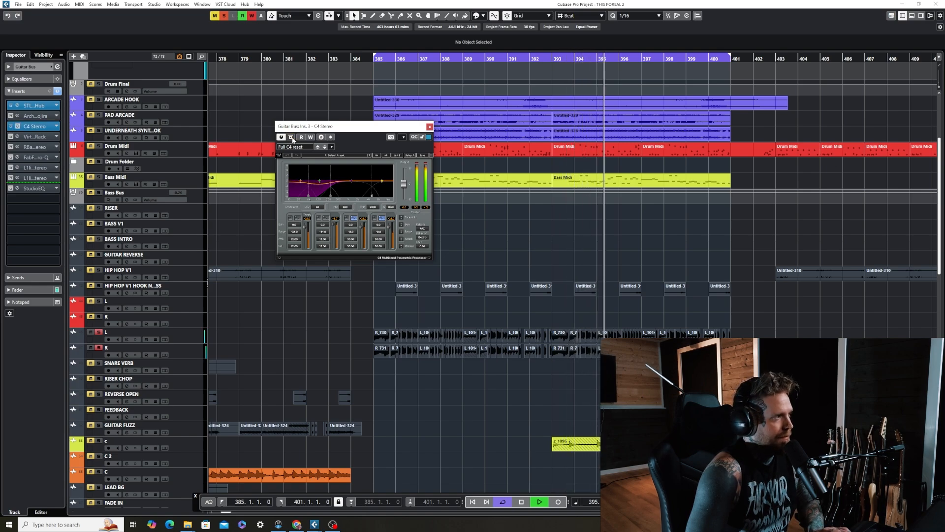
key("space")
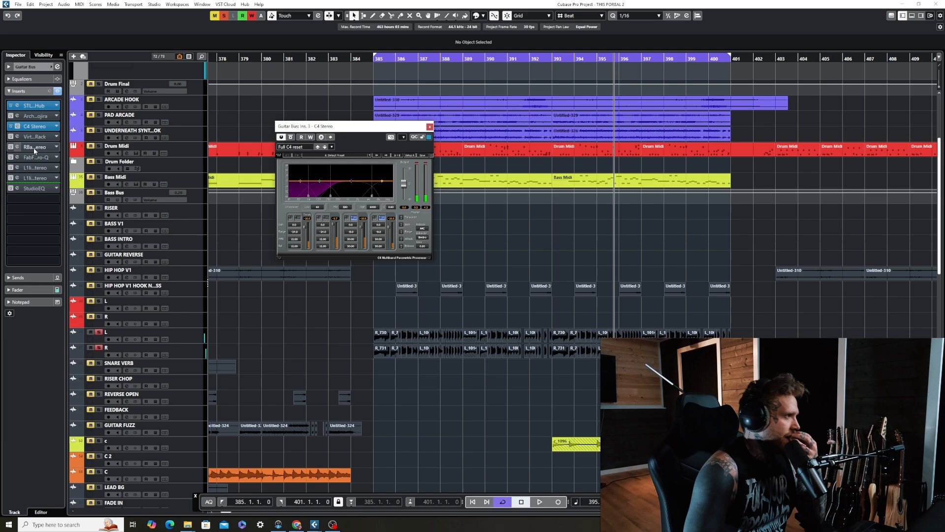
- Close the C4 Stereo window and activate the Virt...Rack insert on the Guitar Bus
left_click(430, 126)
left_click(10, 136)
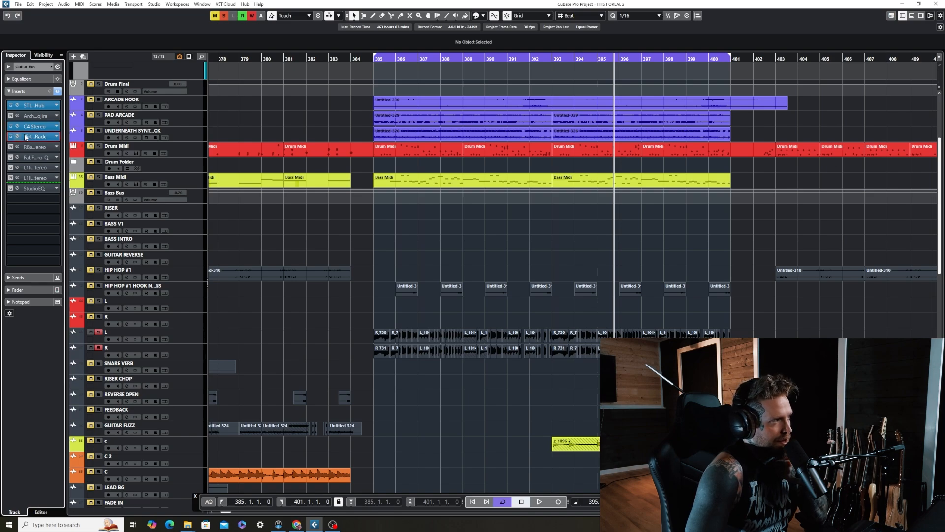
- Play the guitars from bar 385 and compare Virtual Mix Rack bypassed and active, leaving it switched on
left_click_drag(295, 60, 543, 204)
left_click_drag(379, 59, 428, 140)
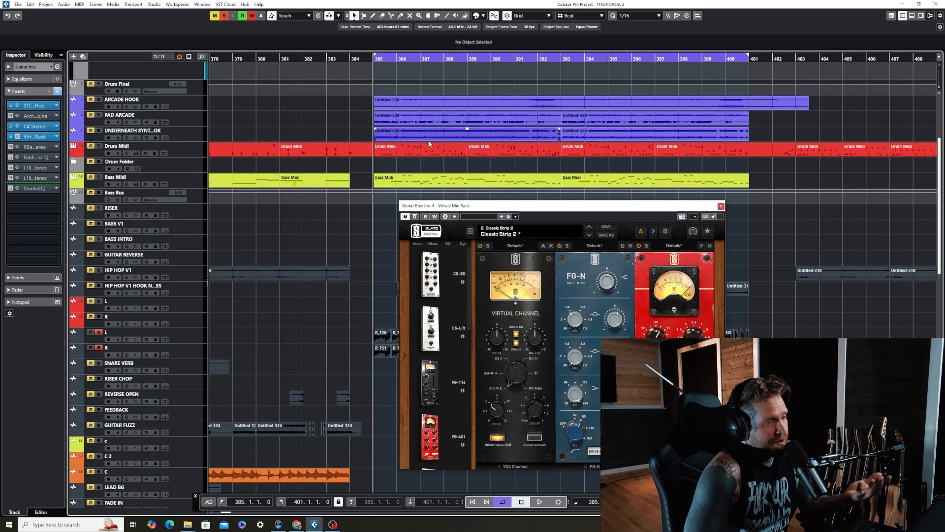
key("space")
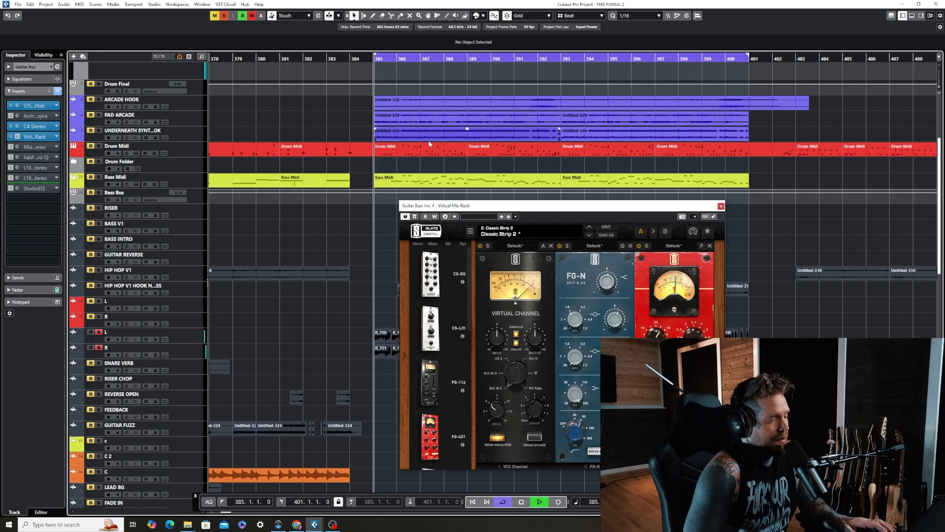
left_click(415, 217)
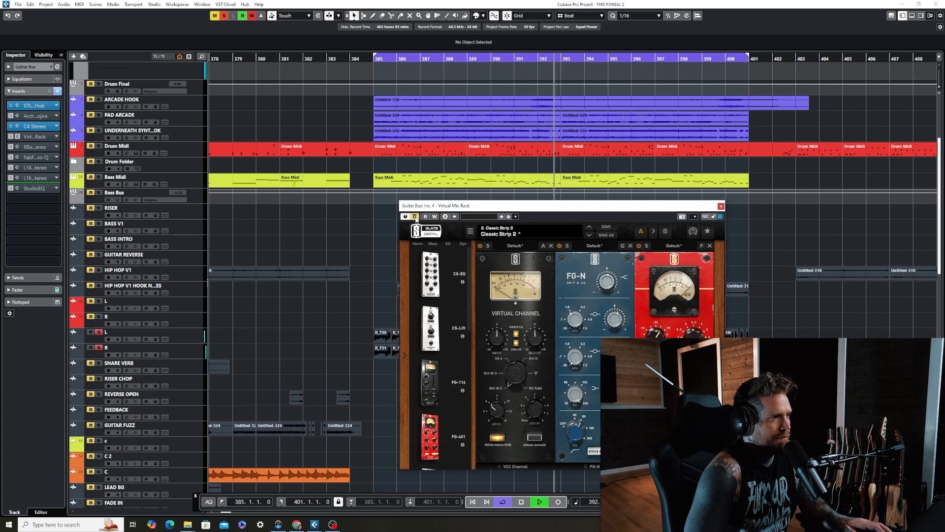
left_click(415, 217)
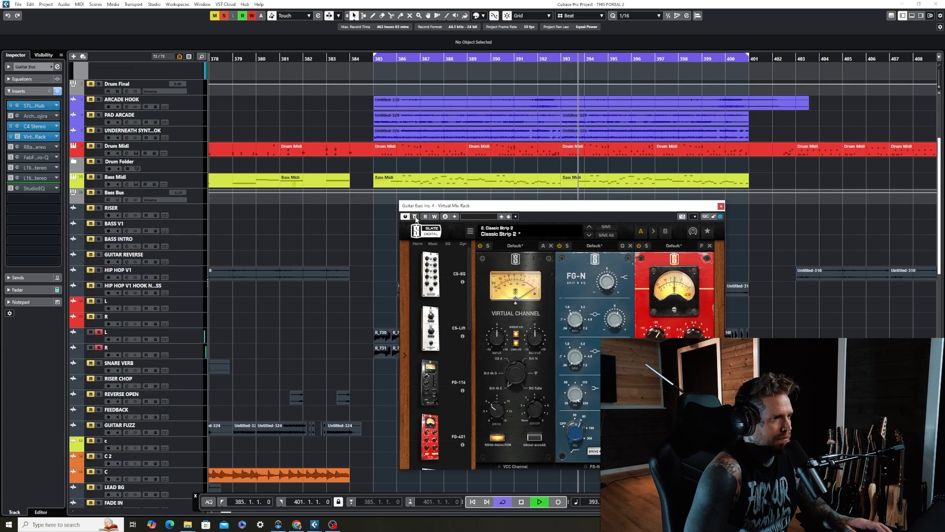
key("space")
- Reposition the Virtual Mix Rack window to expose its modules, compare its bypass during playback once more, and close it
left_click_drag(574, 209, 433, 182)
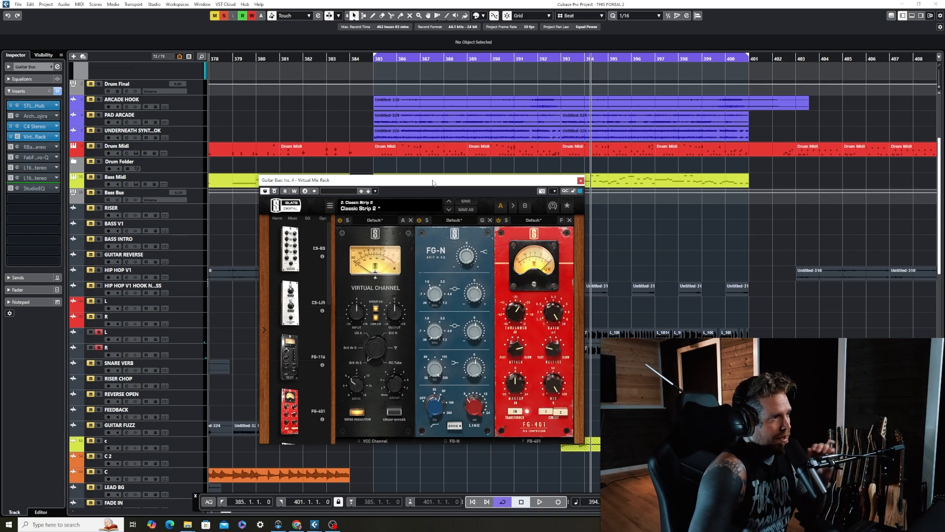
left_click_drag(433, 182, 499, 191)
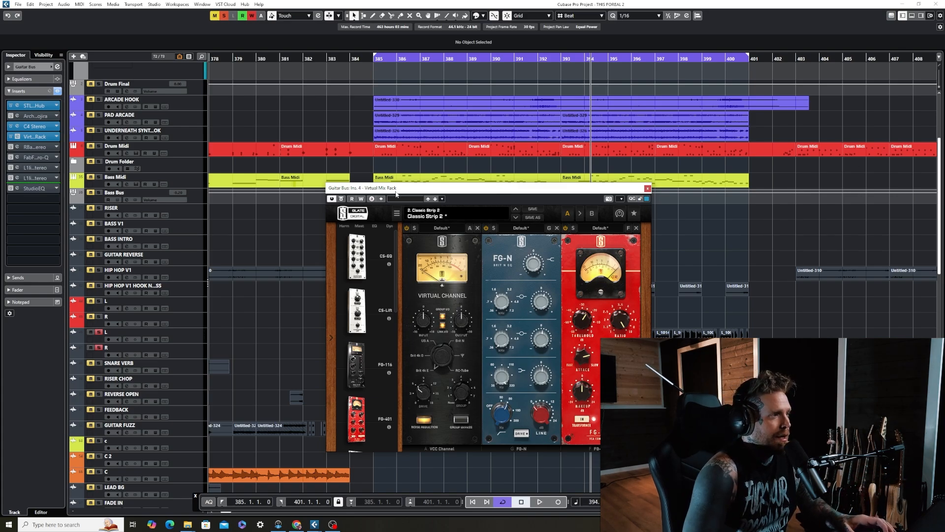
left_click_drag(397, 193, 391, 206)
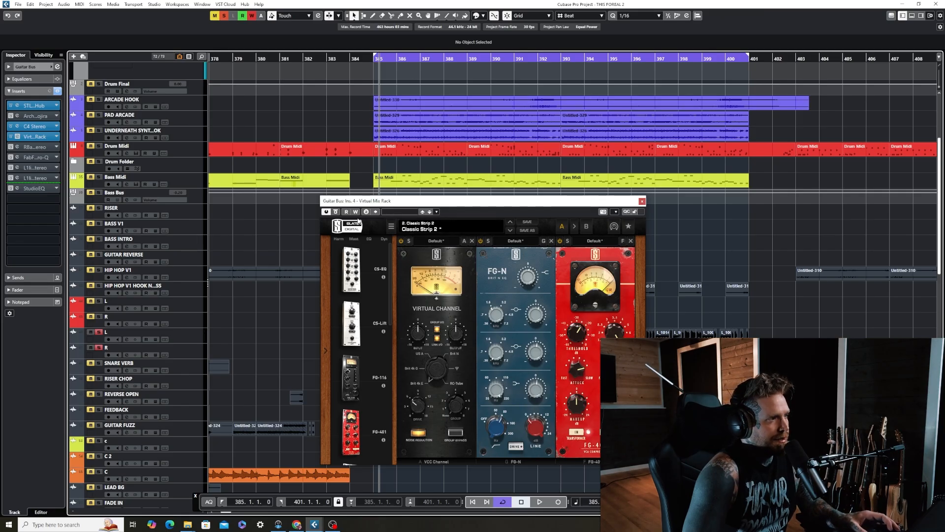
key("space")
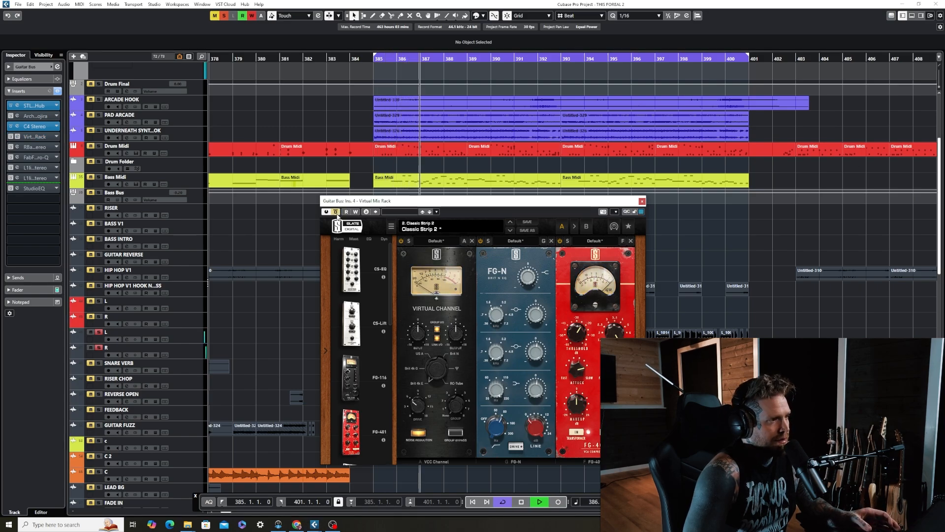
left_click(336, 212)
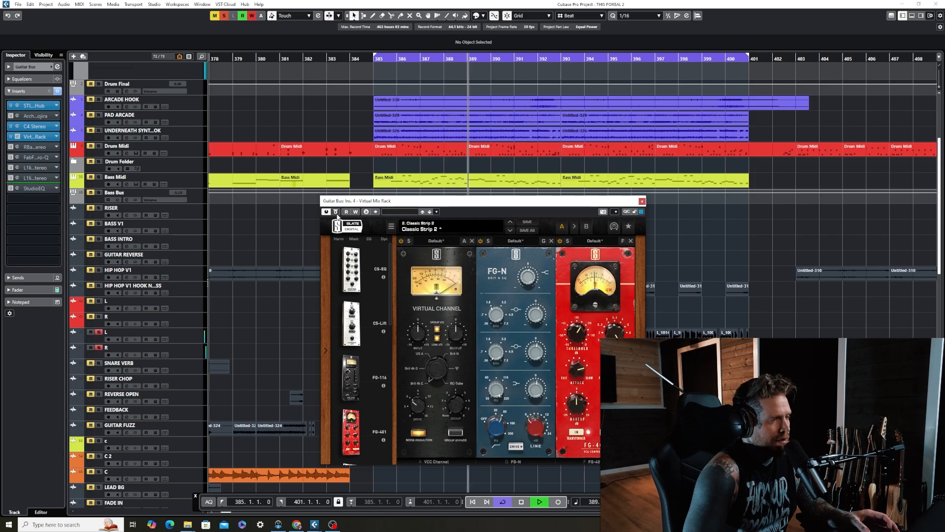
key("space")
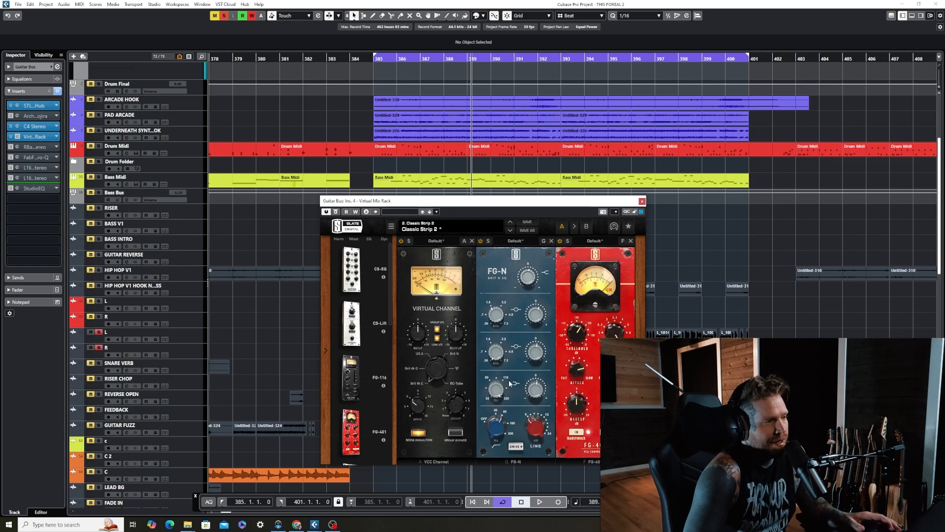
left_click(642, 201)
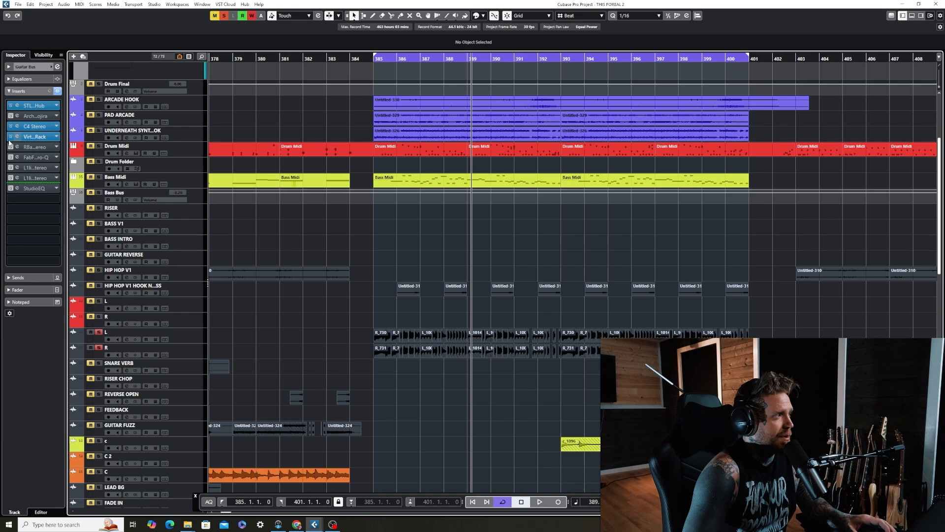
- Open the RBass Stereo insert, compare it bypassed and active during playback, and close it switched on
left_click(16, 147)
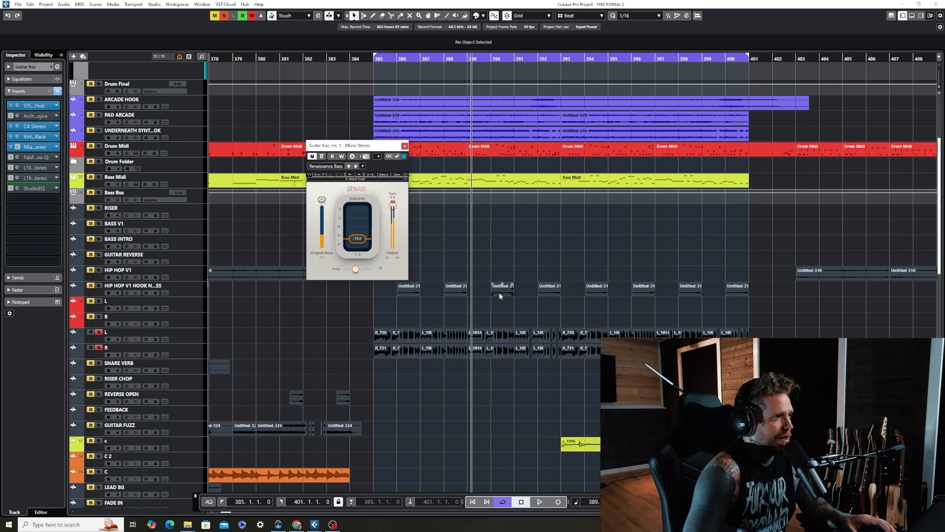
left_click_drag(327, 148, 323, 147)
left_click(318, 156)
key("space")
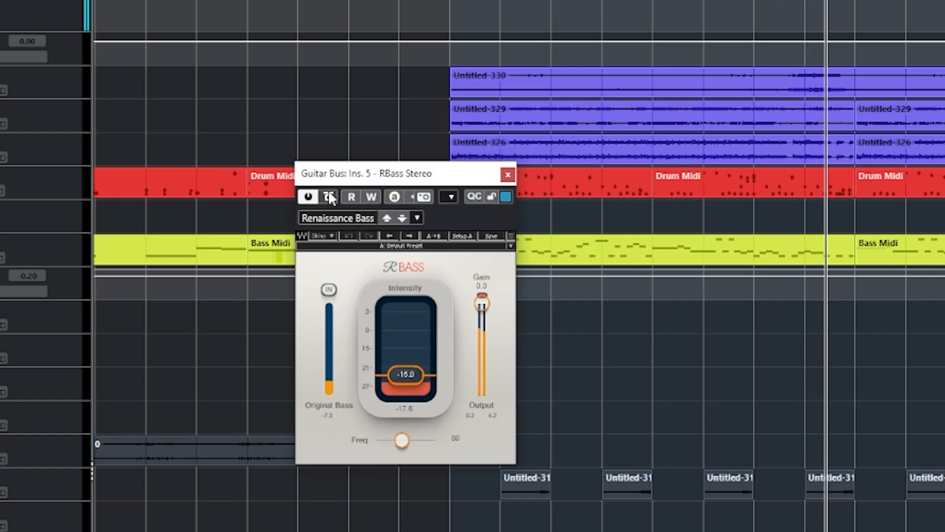
left_click(329, 196)
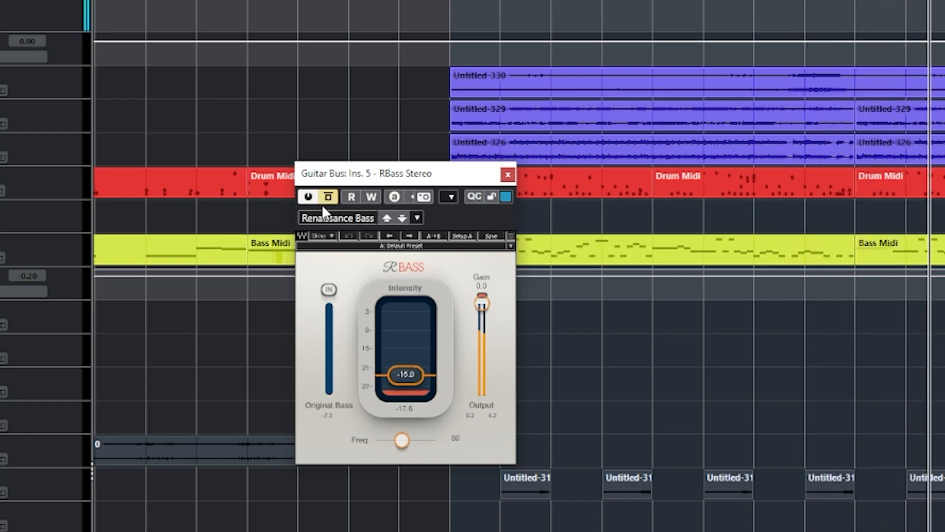
left_click(328, 197)
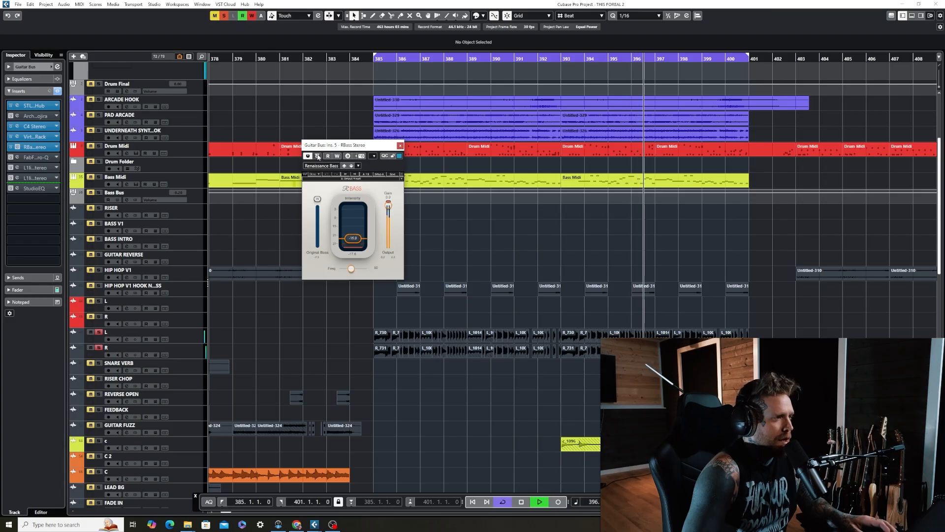
key("space")
left_click(400, 146)
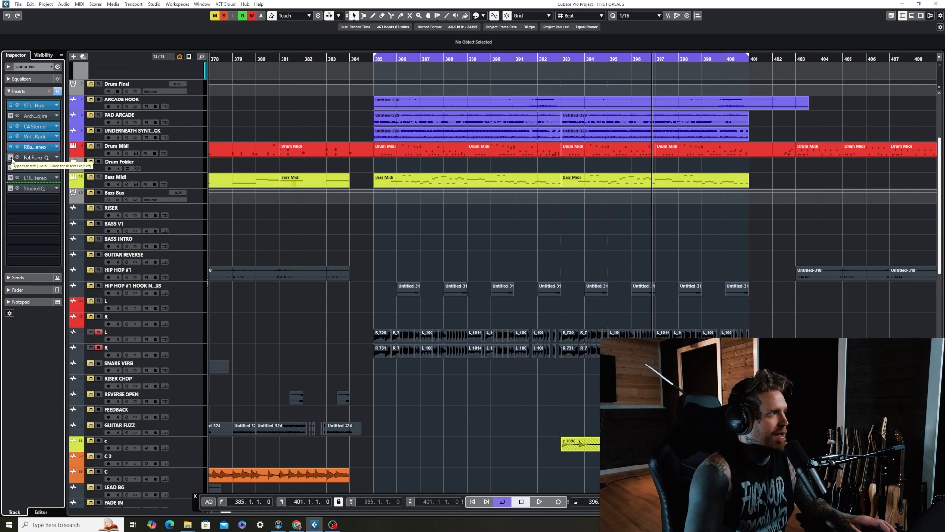
- Open FabFilter Pro-Q on the Guitar Bus, compare it bypassed and active from bar 385, and close it switched on
left_click(36, 159)
key("space")
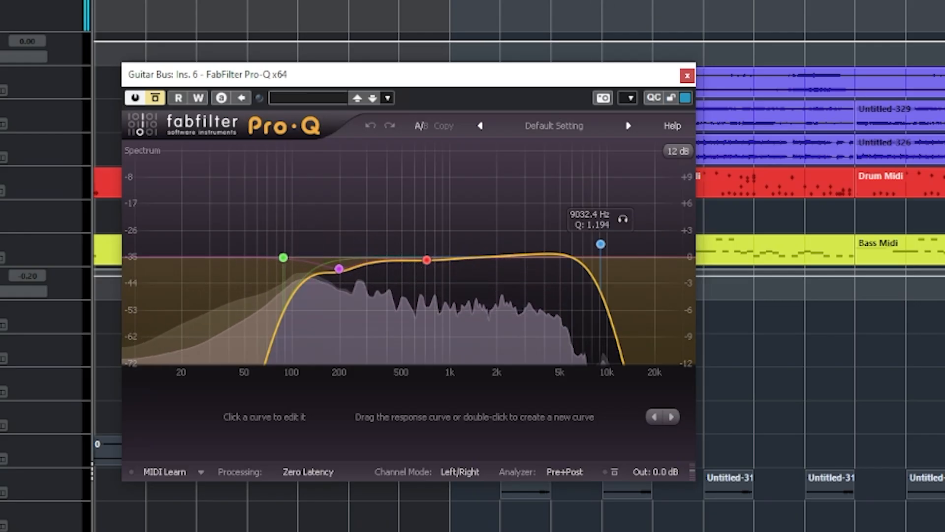
left_click_drag(396, 59, 366, 74)
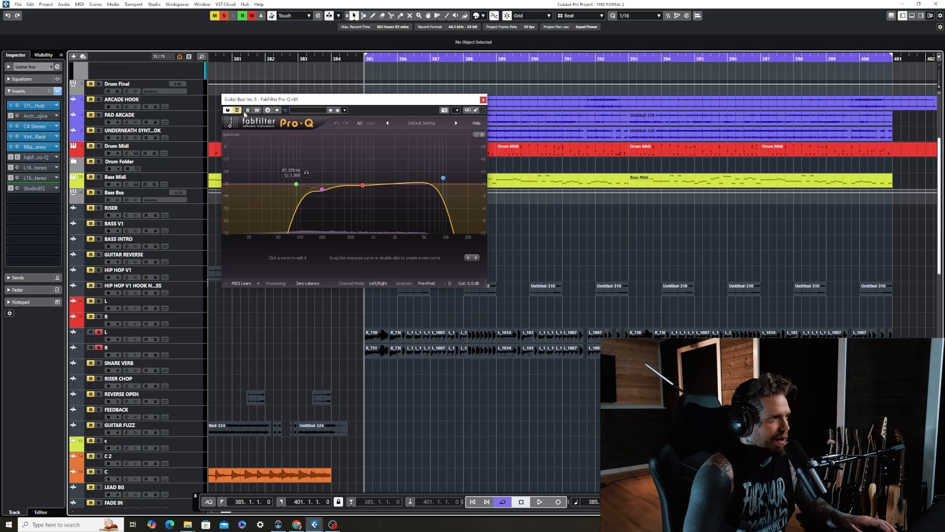
key("space")
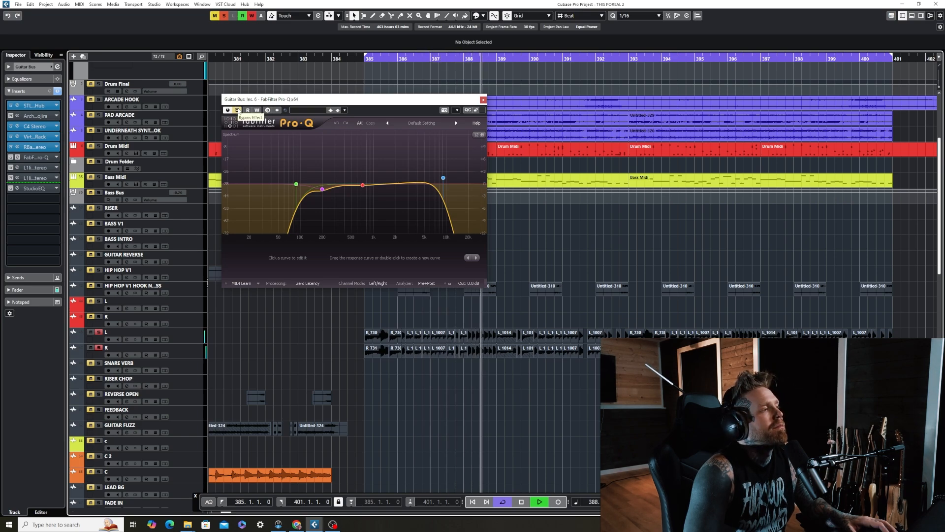
left_click(238, 110)
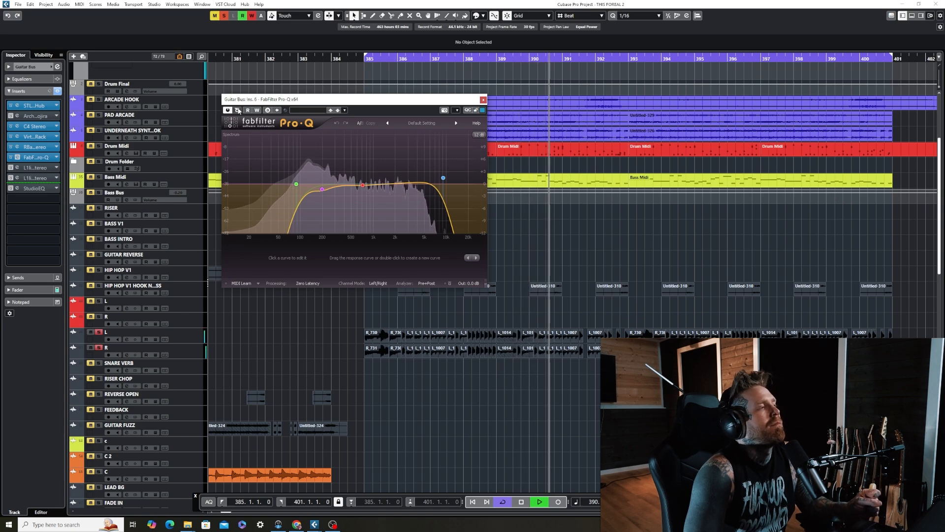
left_click(237, 111)
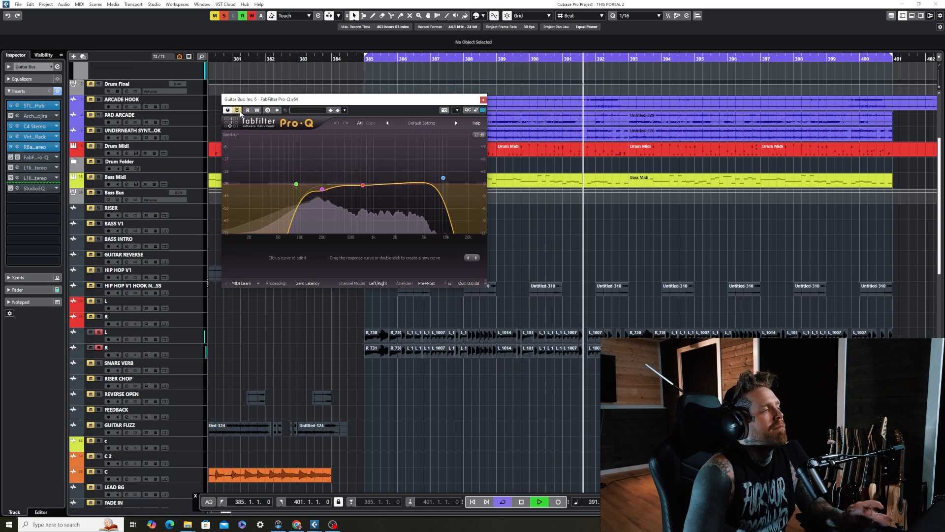
left_click(237, 111)
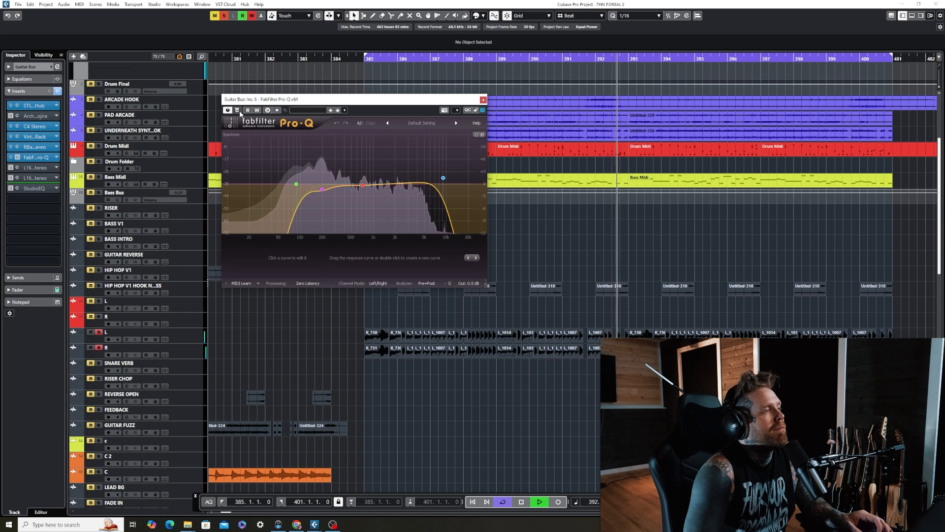
key("space")
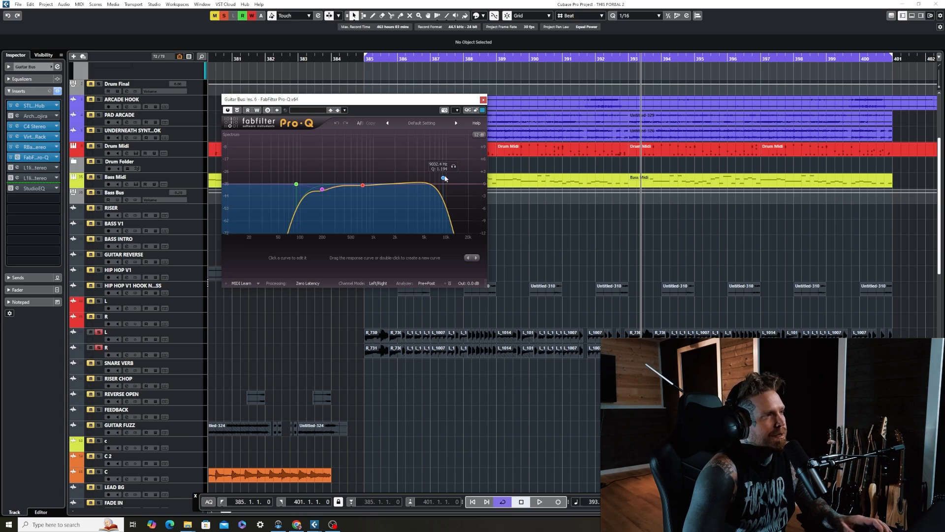
left_click(483, 100)
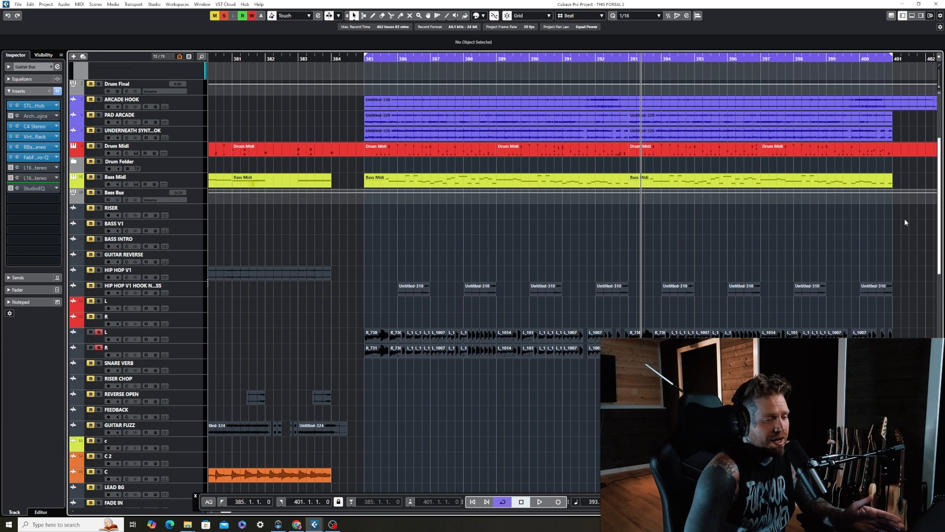
- Activate the first L1 limiter Stereo insert, compare its bypass during playback, and close it switched on
left_click(10, 168)
key("space")
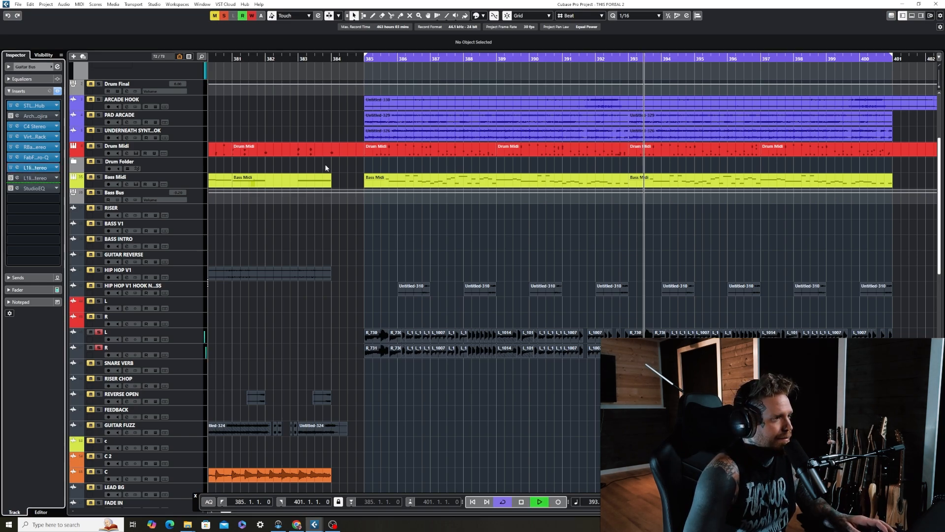
left_click(36, 168)
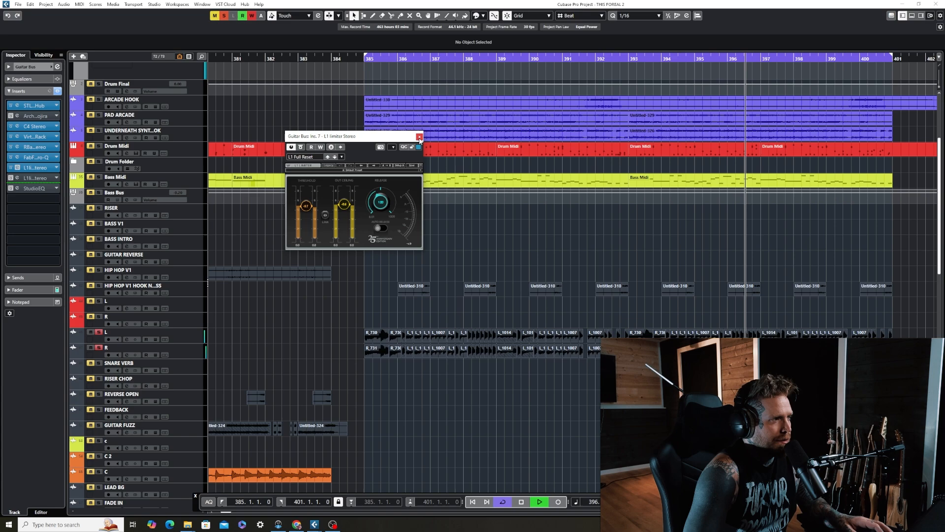
left_click(300, 148)
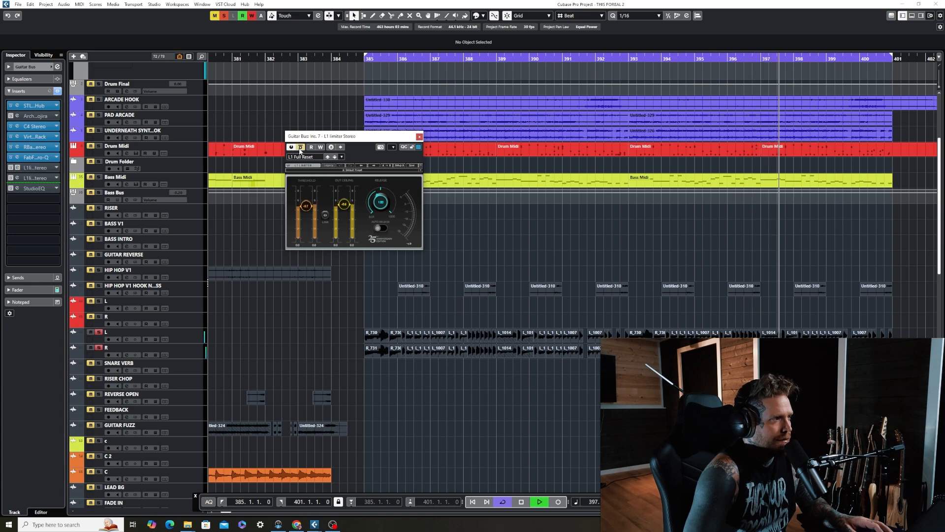
left_click(300, 148)
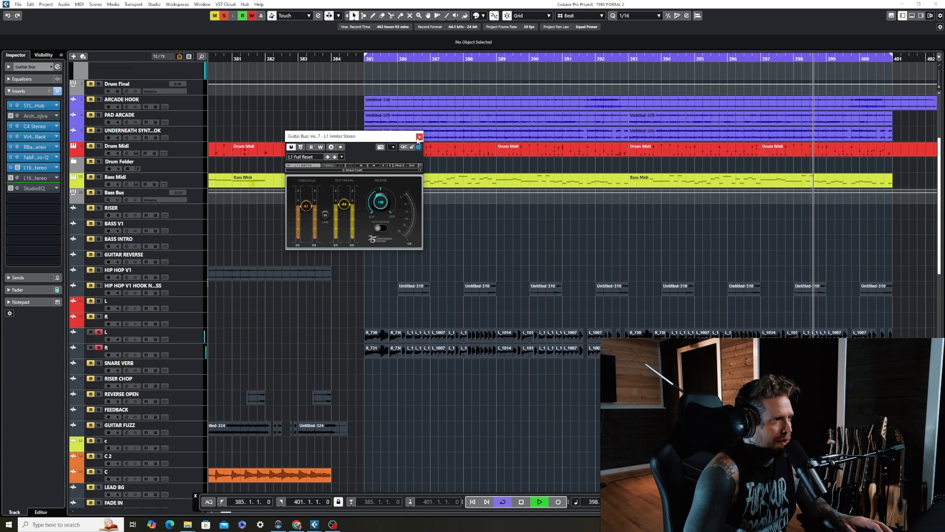
left_click(419, 136)
key("space")
- Open the StudioEQ insert, switch it on, audition it from bar 385, and close its window
left_click(18, 188)
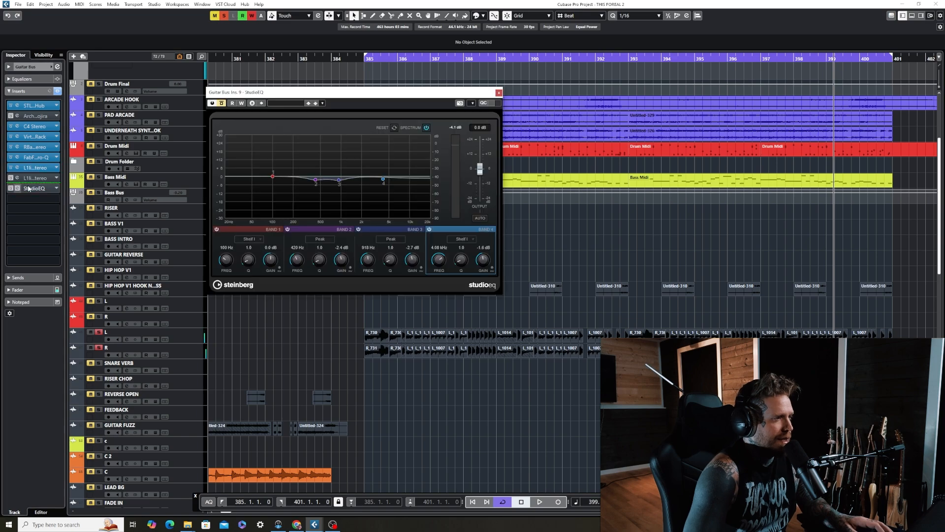
left_click_drag(385, 58, 381, 57)
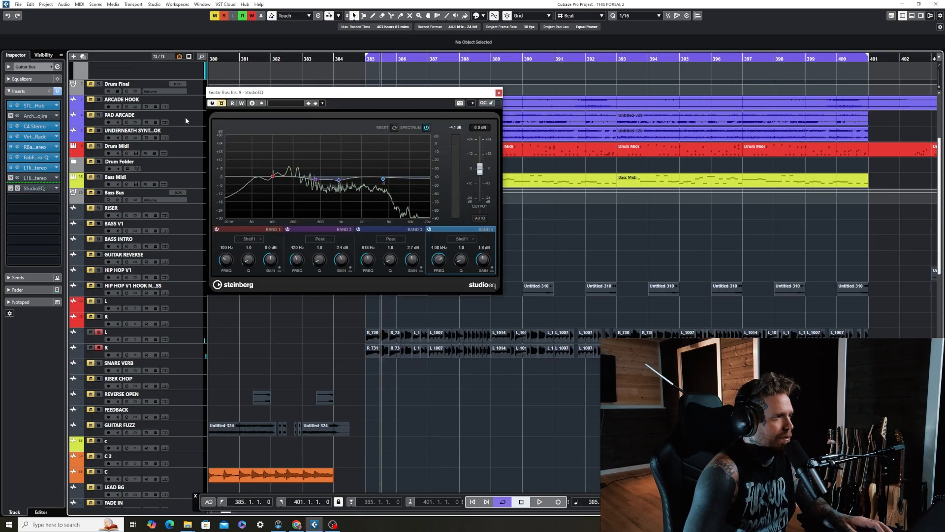
left_click(221, 105)
key("space")
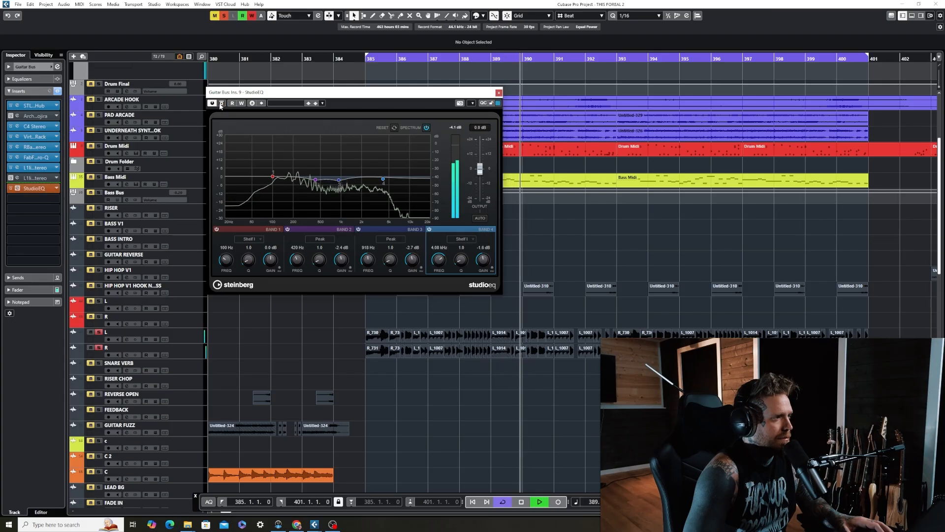
left_click(499, 92)
key("space")
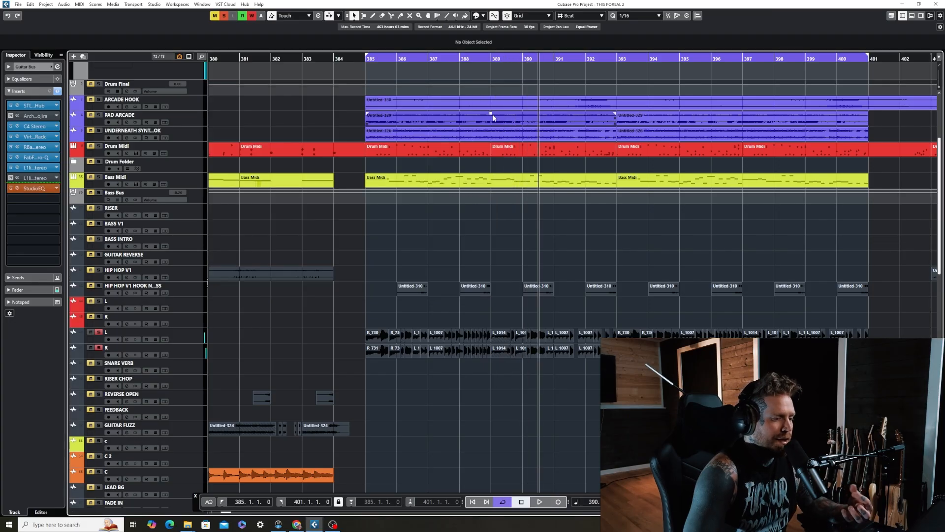
- Reopen StudioEQ and boost band 2 to about 10.4 dB at 366 Hz while playing the guitars from bar 386
left_click(37, 186)
left_click(417, 59)
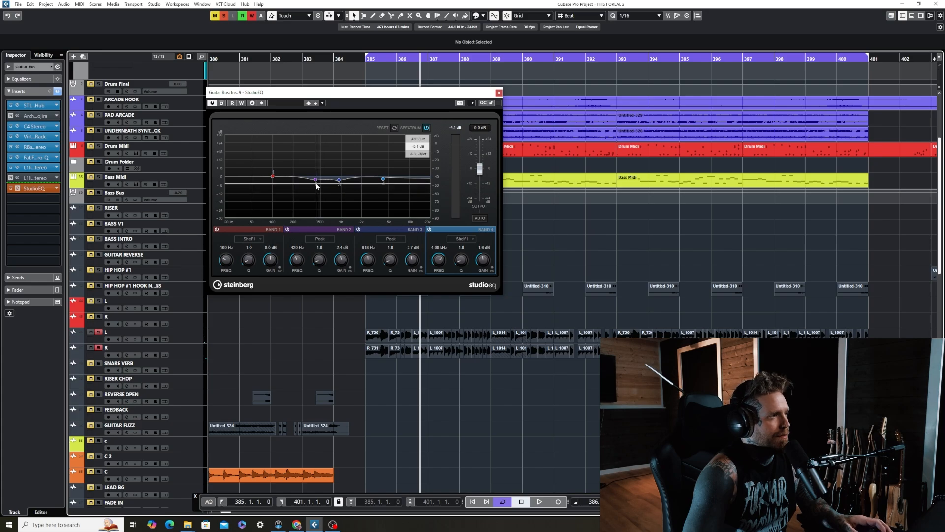
key("space")
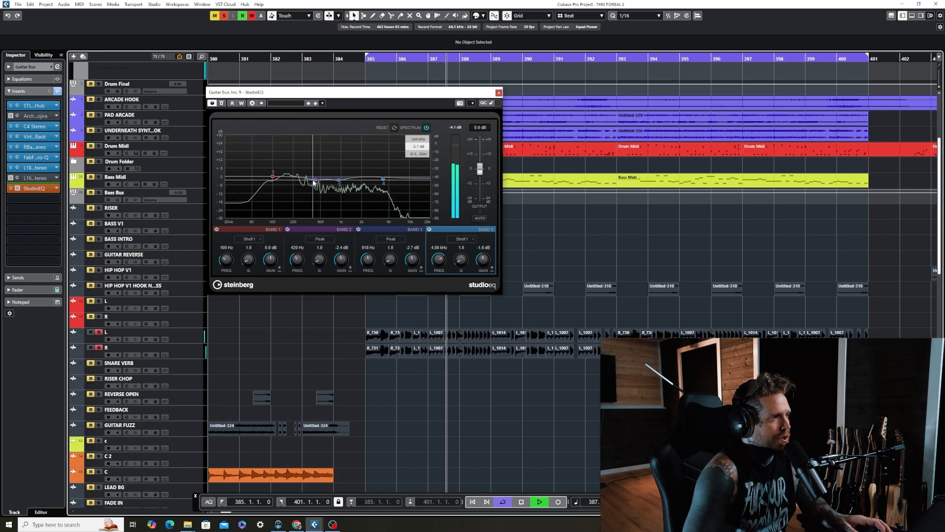
left_click_drag(313, 182, 313, 164)
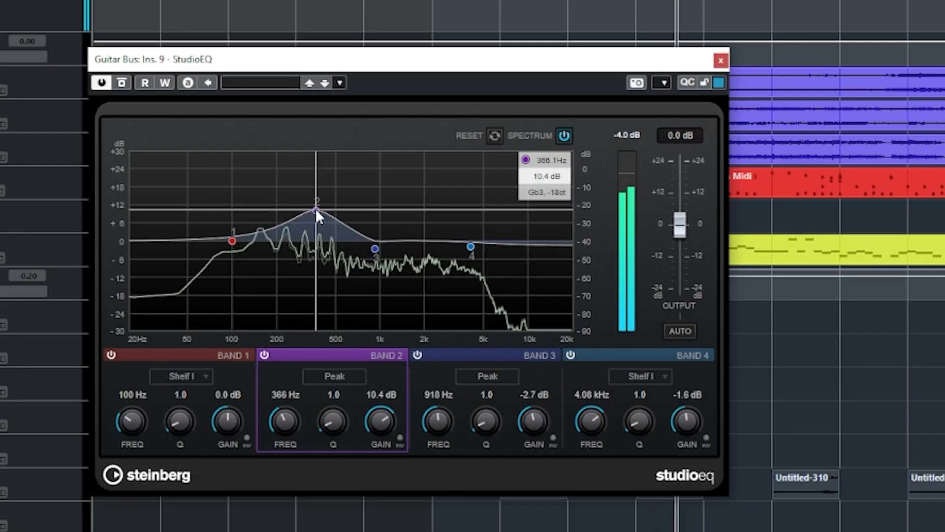
- Cut StudioEQ band 2 to -2.7 dB at 390 Hz and band 3 to -3.5 dB at 885 Hz, and close its window
left_click_drag(317, 211, 321, 253)
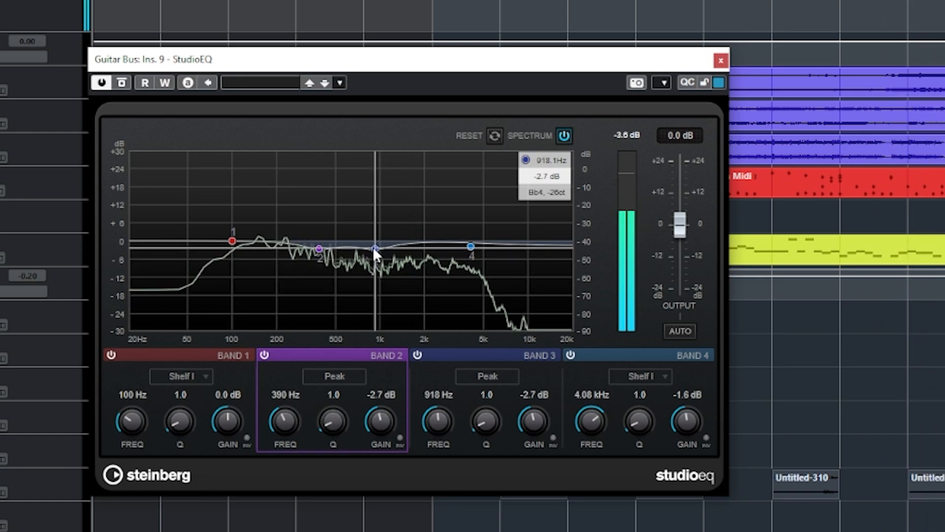
mouse_move(373, 247)
left_mouse_down()
mouse_move(371, 223)
mouse_move(375, 267)
mouse_move(371, 255)
left_mouse_up()
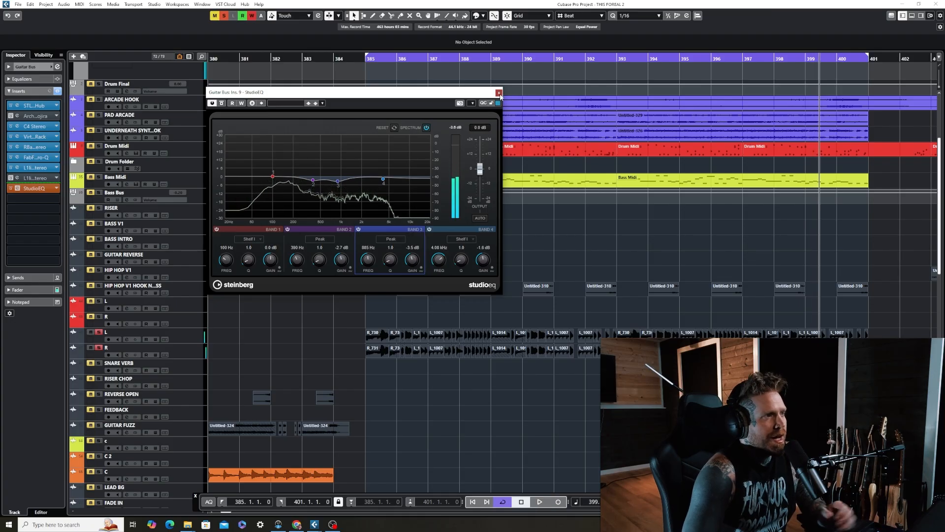
left_click(499, 92)
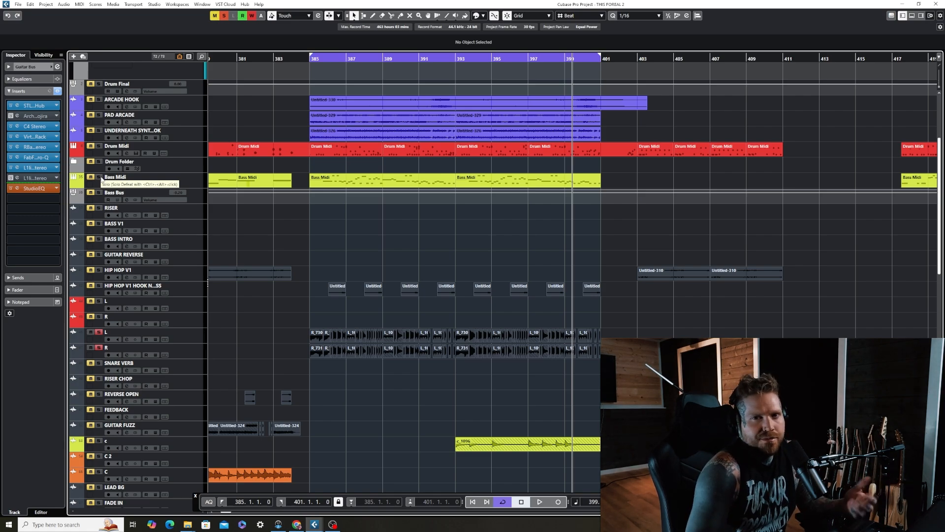
- Solo the Bass Midi track and open Darkglass Ultra on the Bass Bus with the insert switched on
left_click(98, 177)
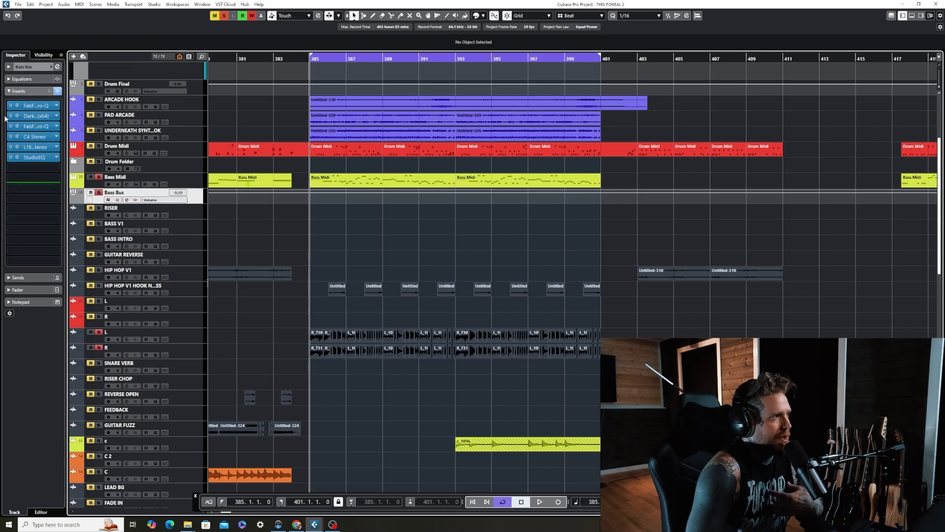
left_click(10, 117)
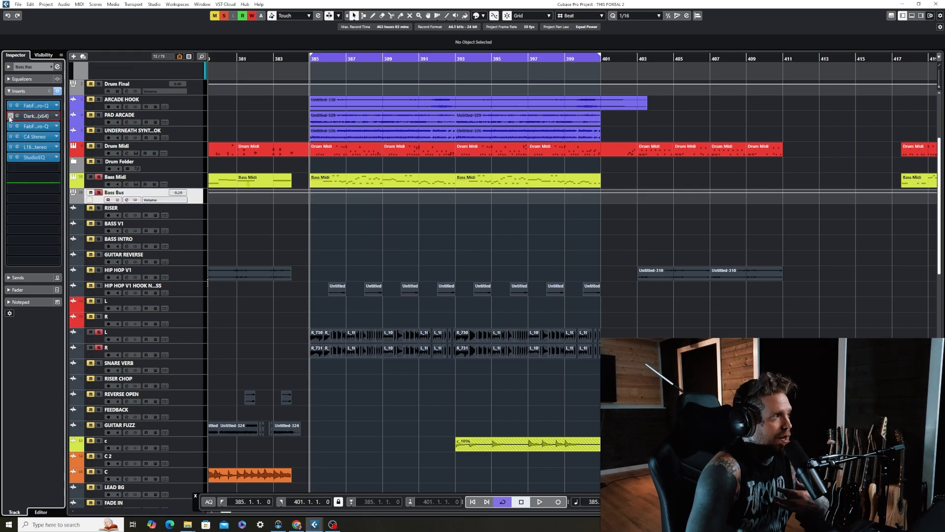
left_click(10, 116)
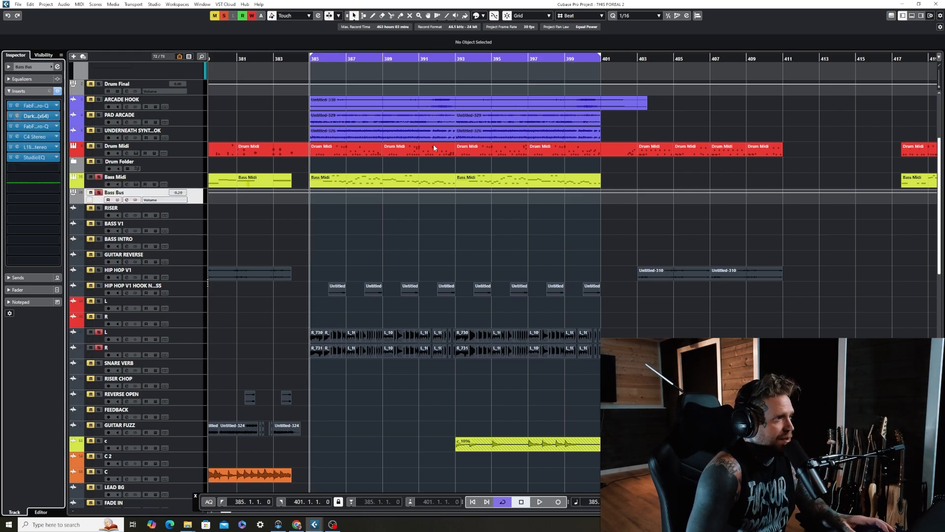
left_click(37, 116)
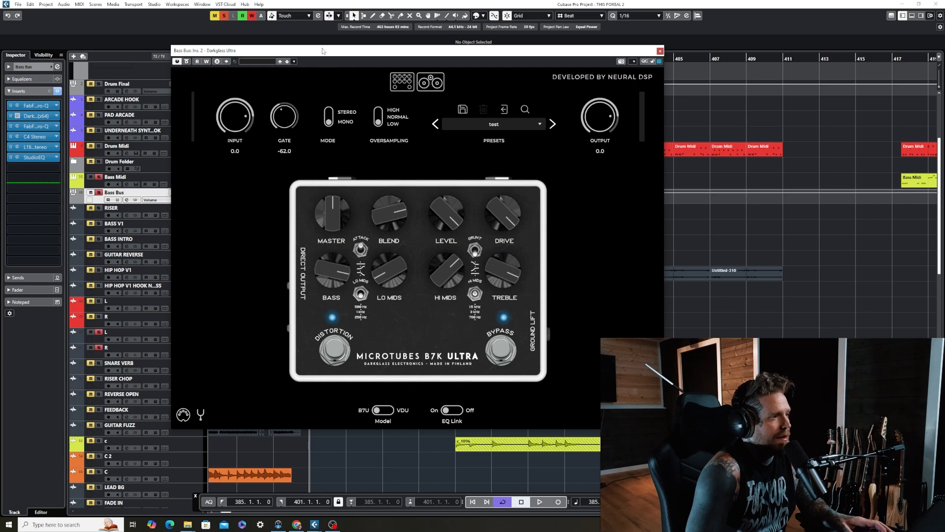
left_click_drag(322, 51, 437, 58)
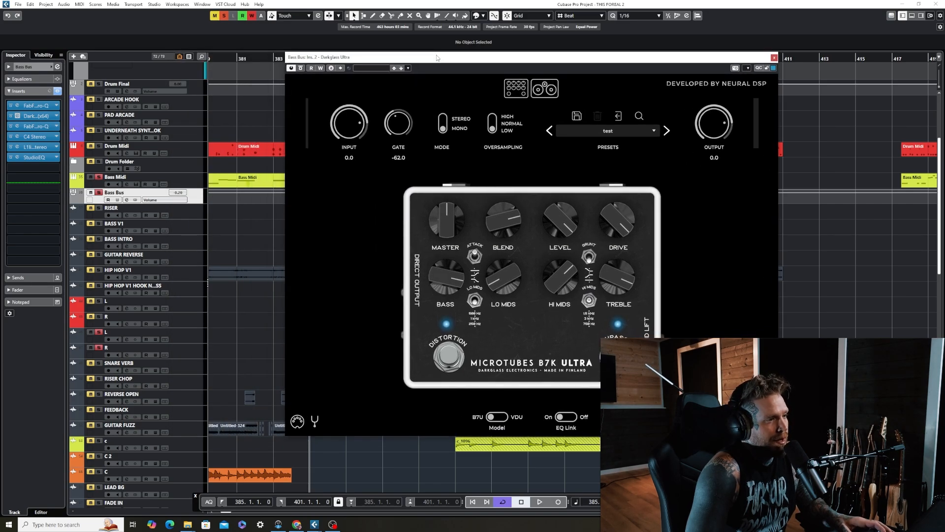
- Play the bass and guitars from bar 385, comparing the Darkglass pedal bypassed and active
key("space")
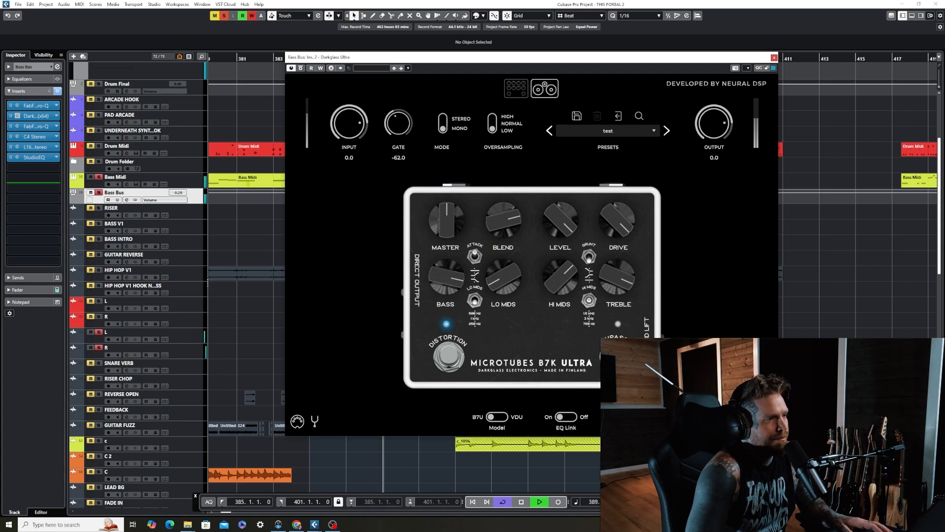
key("space")
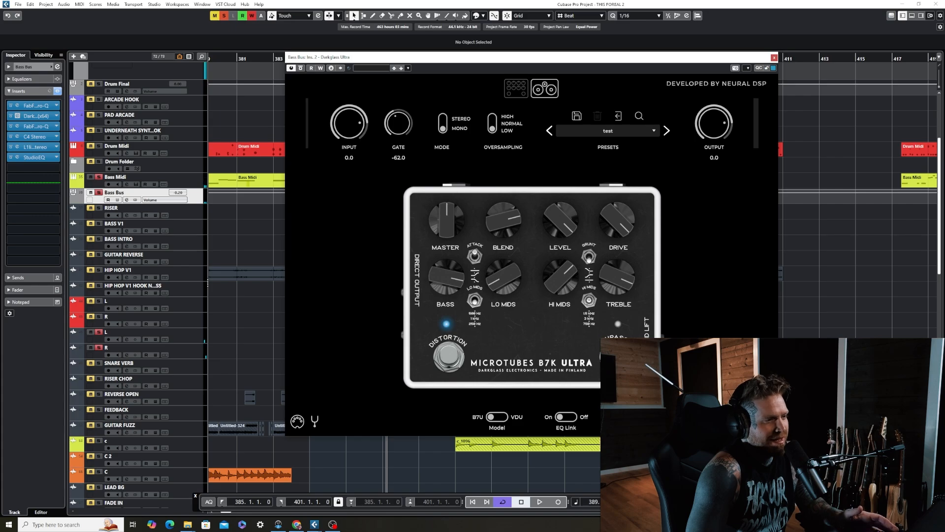
key("space")
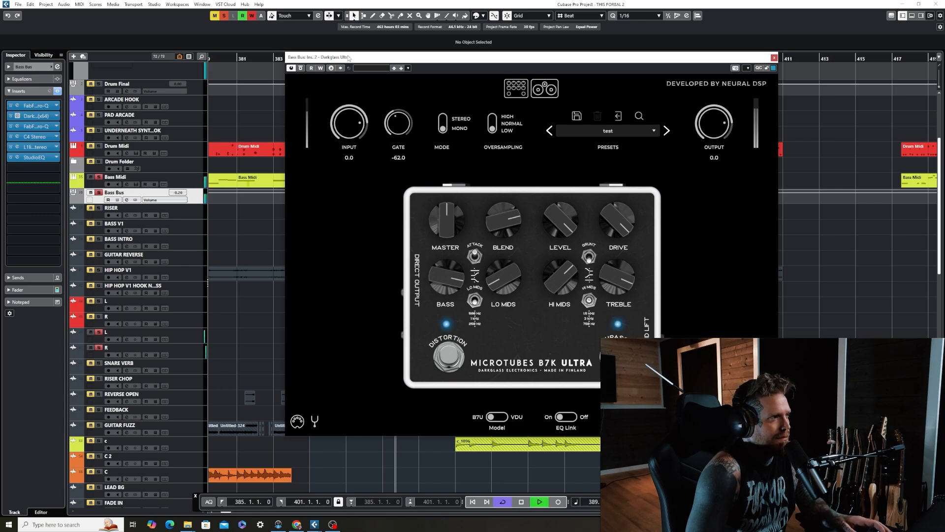
- Unsolo the L and R guitar tracks and solo the drums to hear them with the bass
left_click_drag(348, 57, 466, 90)
left_click(99, 348)
left_click(98, 332)
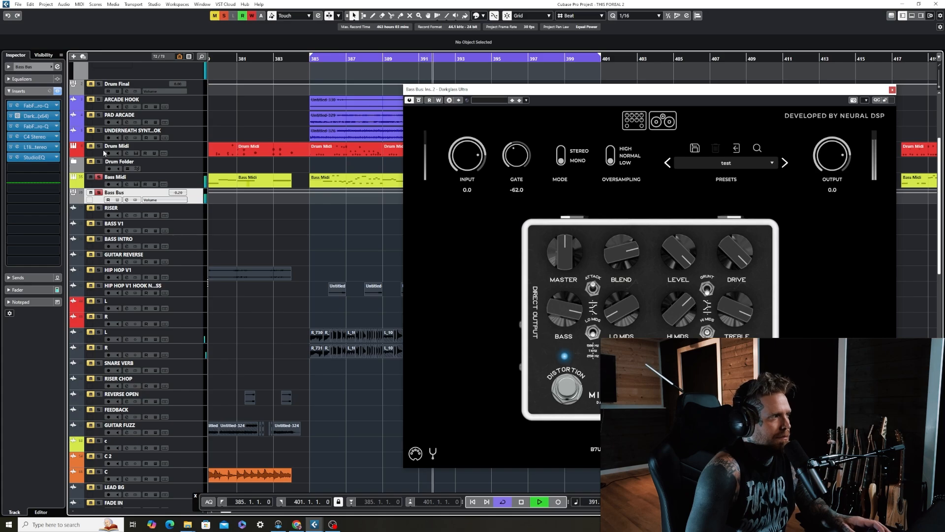
key("g")
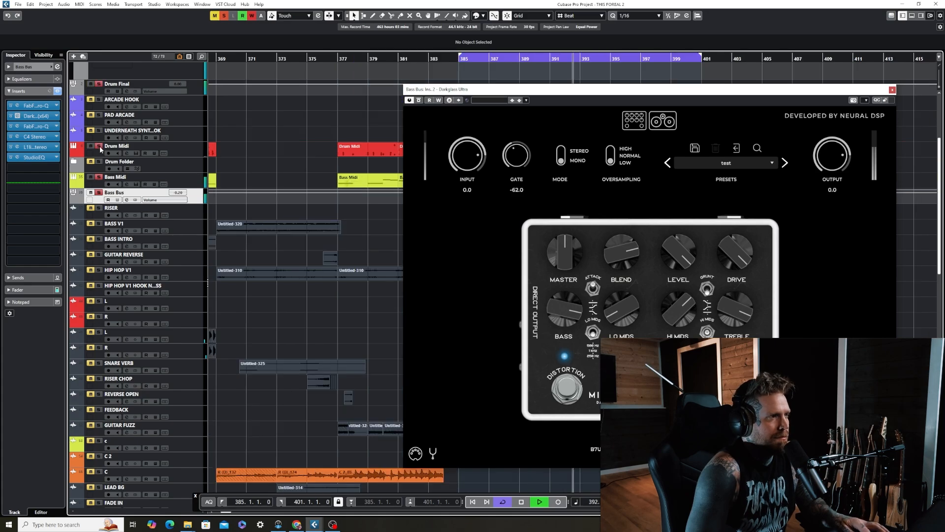
left_click(99, 301)
left_click(98, 302)
- Solo the L and R guitar tracks again to audition them together with the bass and drums
key("g")
key("g")
key("g")
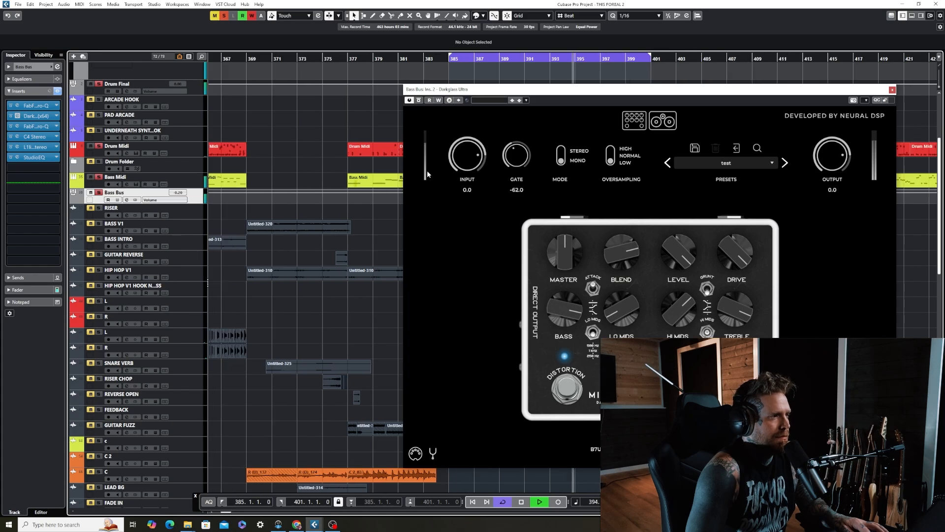
left_click_drag(480, 91, 667, 120)
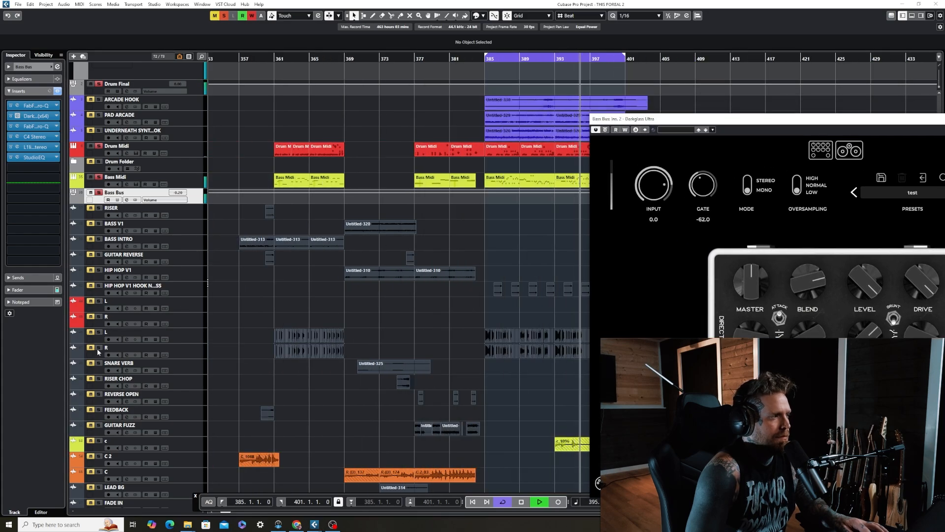
left_click(99, 332)
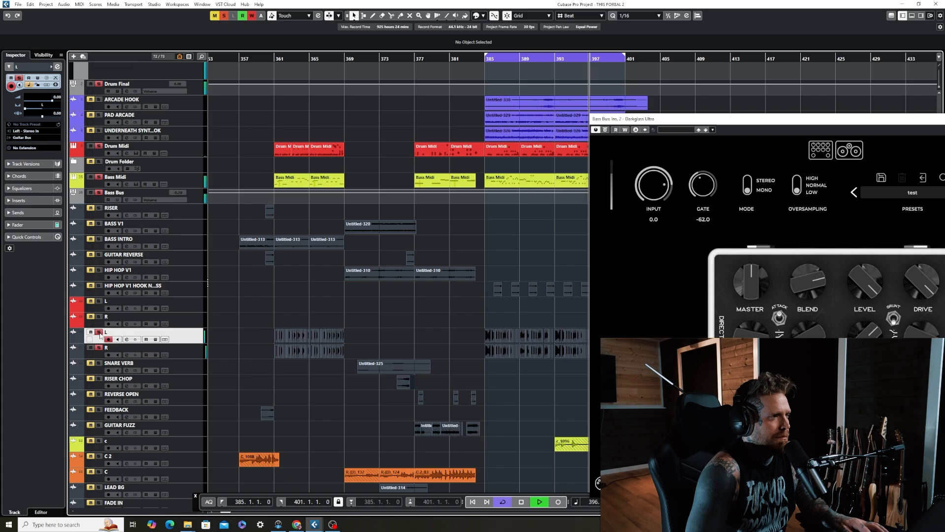
key("h")
key("h")
key("h")
key("h")
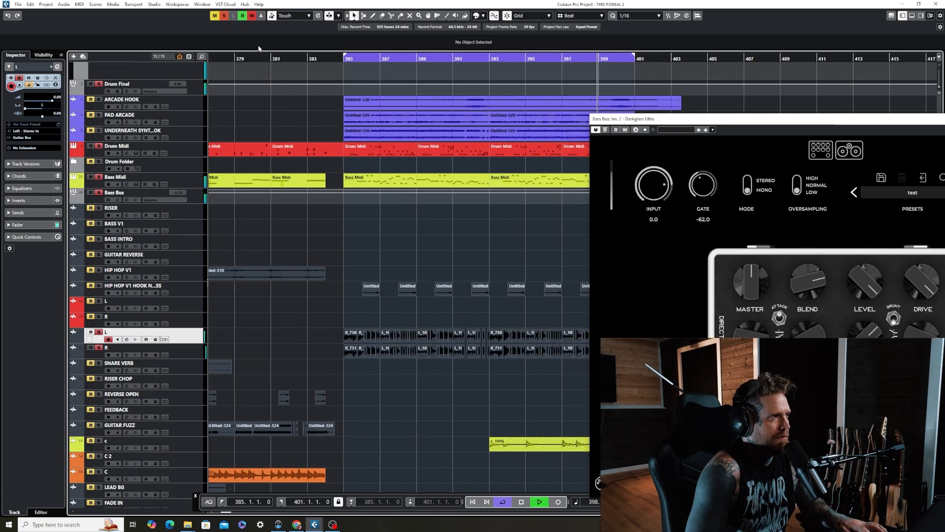
- Stop playback, clear all solos, and close the Darkglass Ultra window
key("space")
left_click(223, 18)
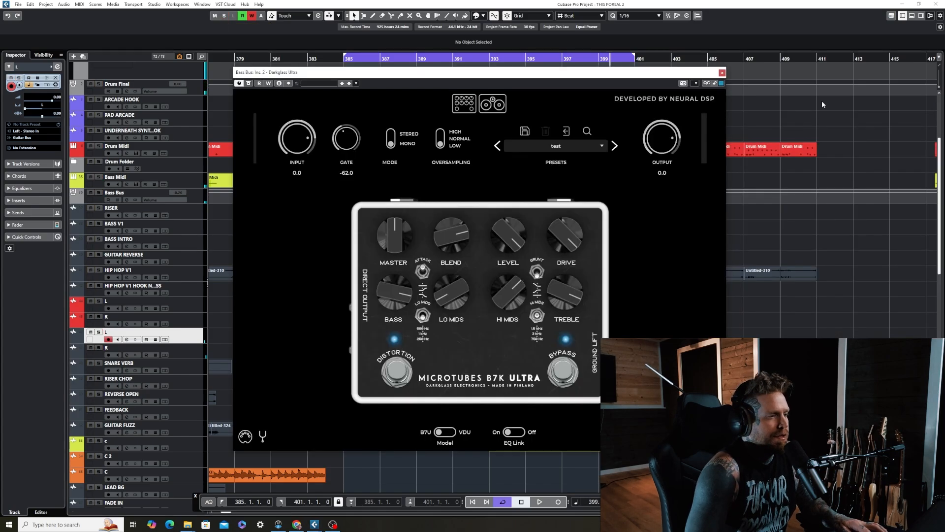
left_click(723, 73)
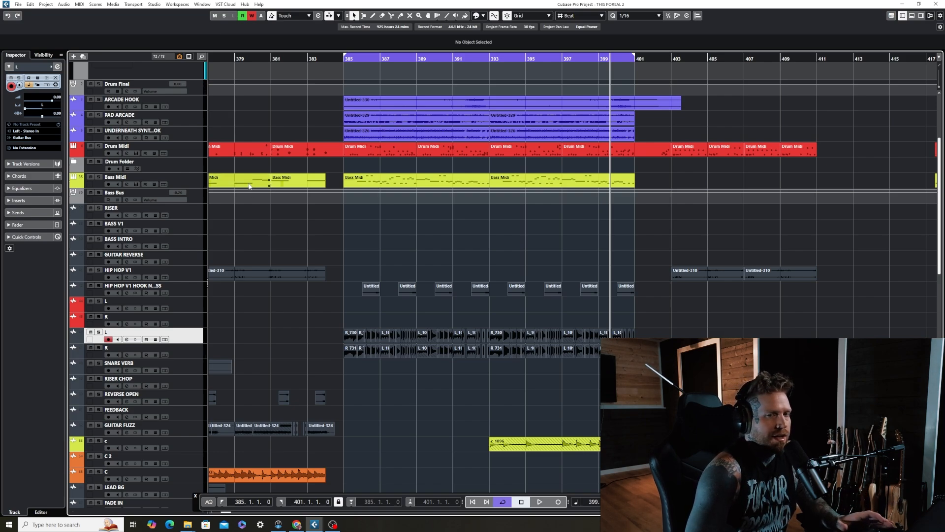
- Select the Guitar Bus, open its STL ToneHub insert, bypass it, and close its window
scroll(305, 307, "down", 15)
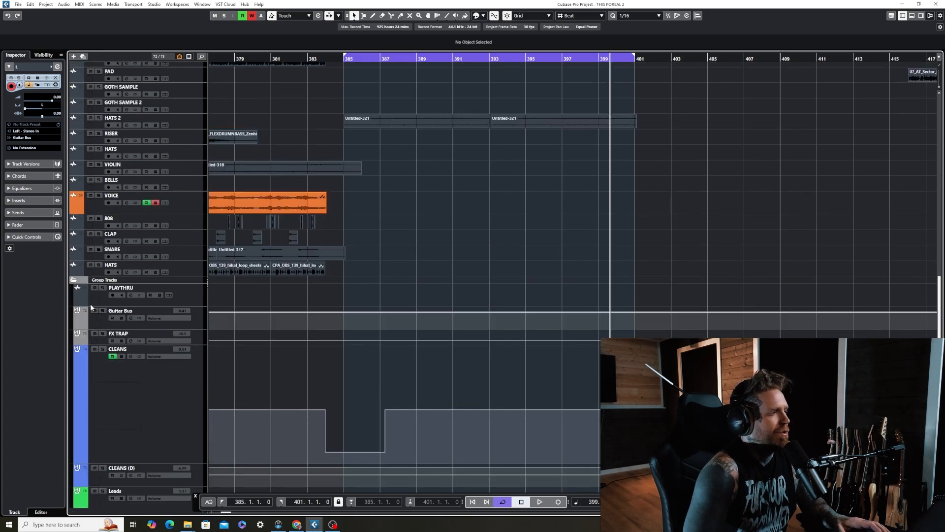
left_click(98, 328)
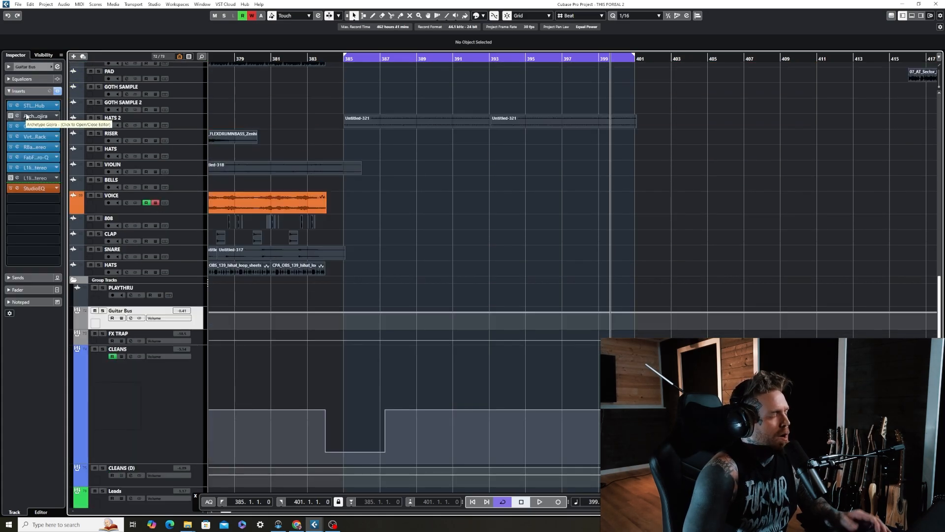
left_click(28, 106)
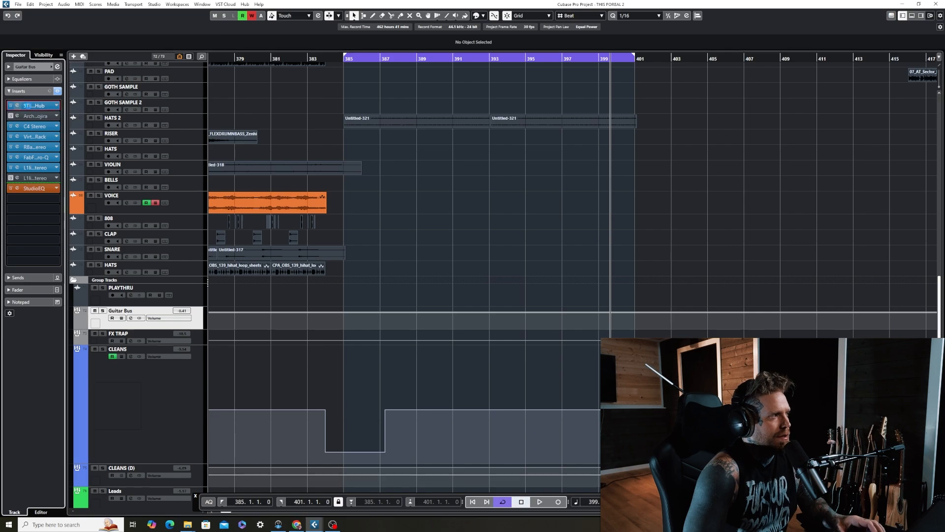
left_click(376, 158)
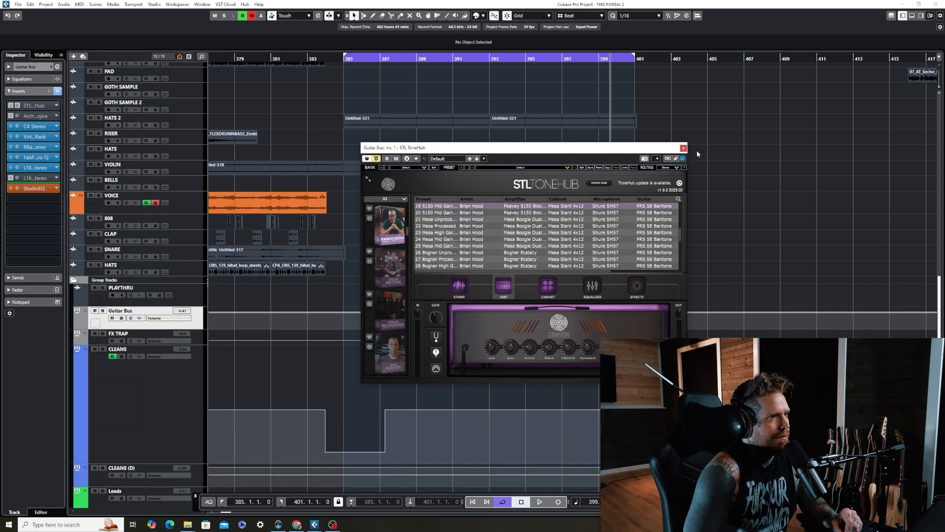
left_click(684, 147)
- Replace the Archetype Gojira insert on the Guitar Bus with Archetype Nolly, using its default preset
left_click(56, 118)
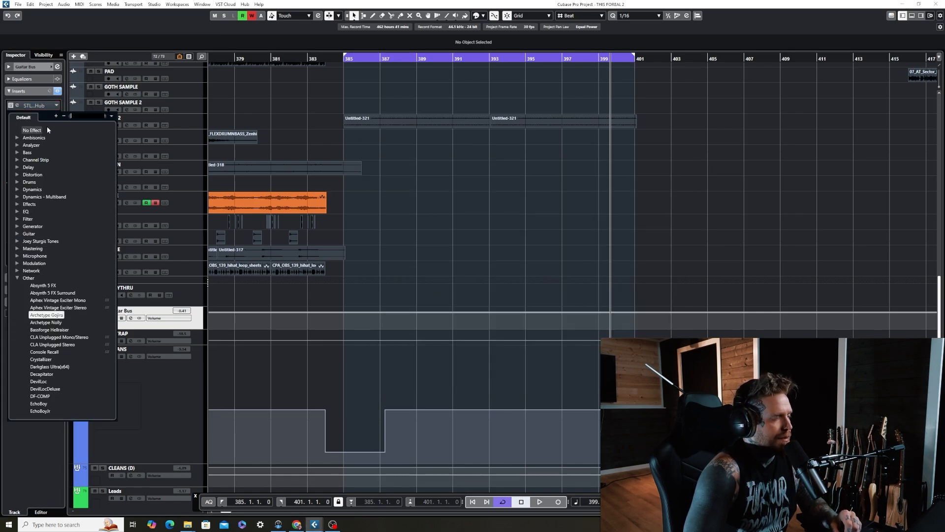
left_click(47, 260)
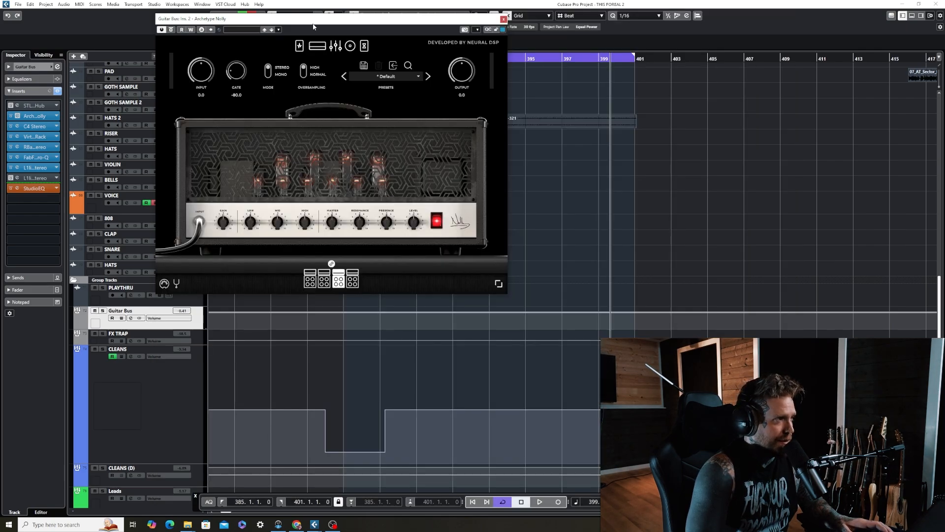
left_click_drag(313, 24, 446, 159)
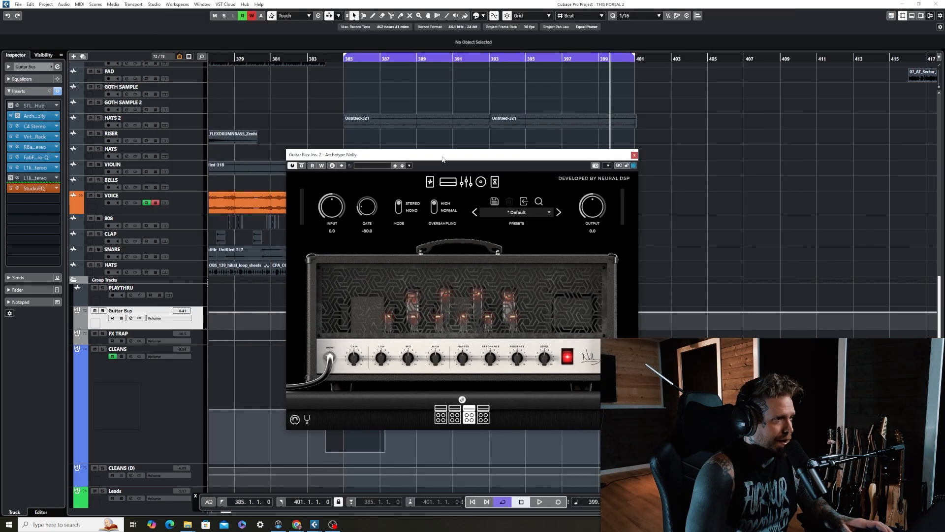
- Play from just before bar 385 and audition Archetype Nolly with the Guitar Bus soloed and in the full mix
left_click(338, 58)
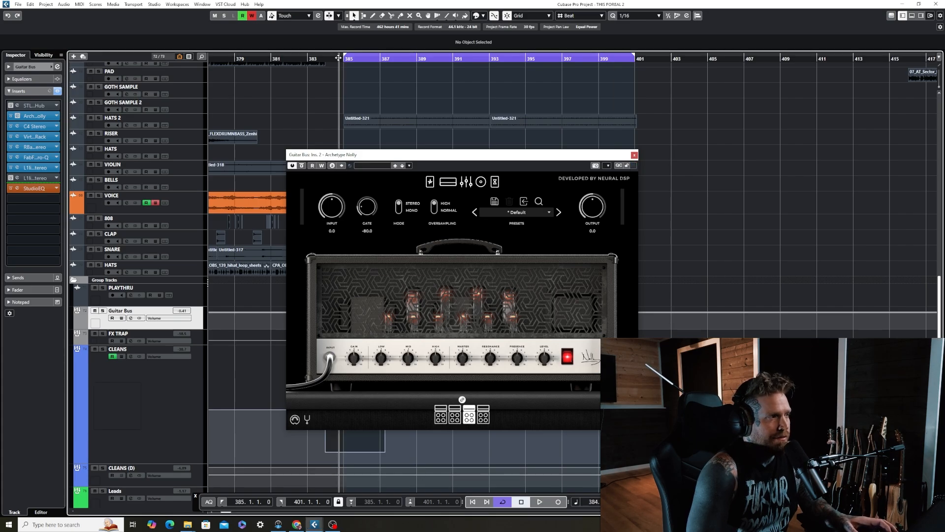
left_click_drag(541, 154, 614, 223)
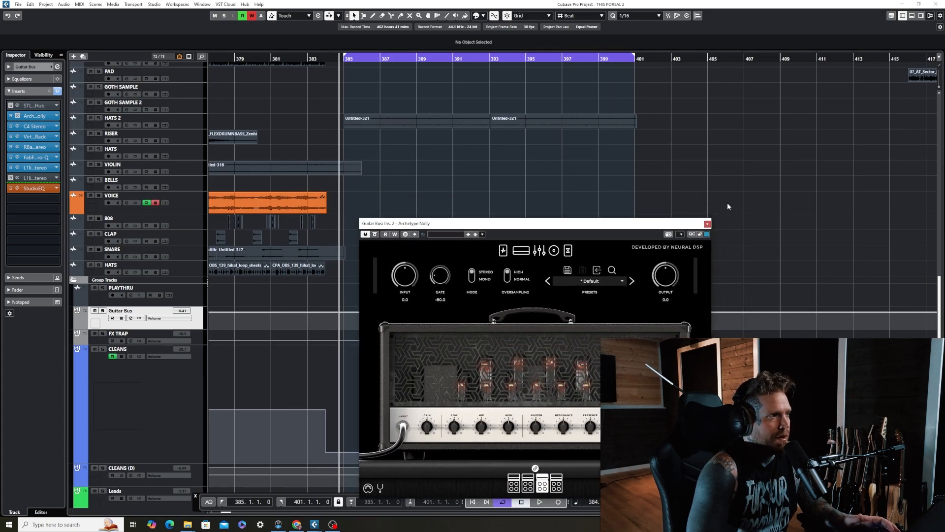
key("space")
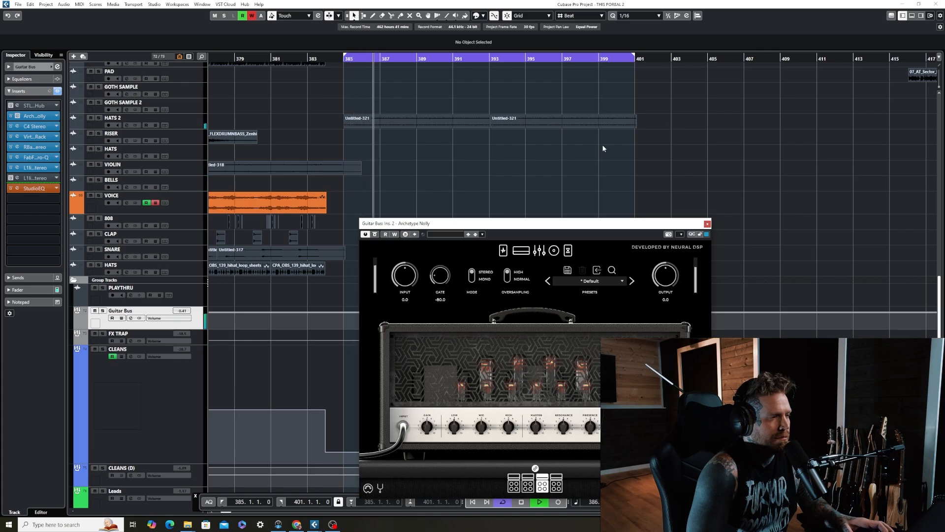
left_click(103, 310)
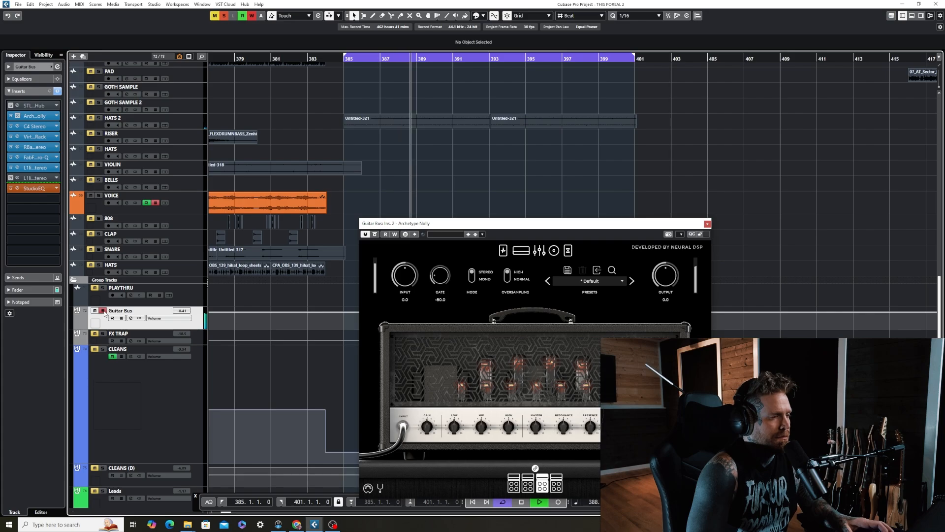
left_click(103, 311)
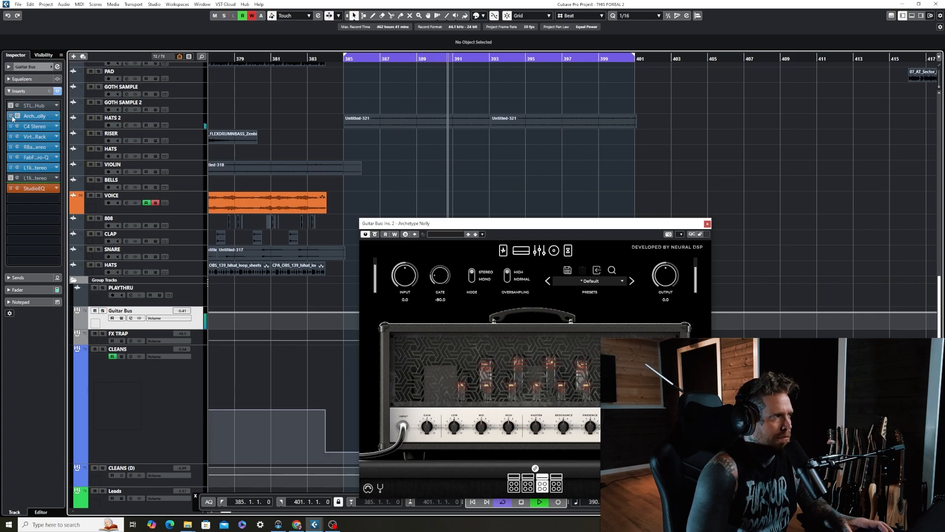
- Compare STL ToneHub with Archetype Nolly during playback, leaving ToneHub active and Nolly bypassed, and close the Nolly window
left_click(12, 117)
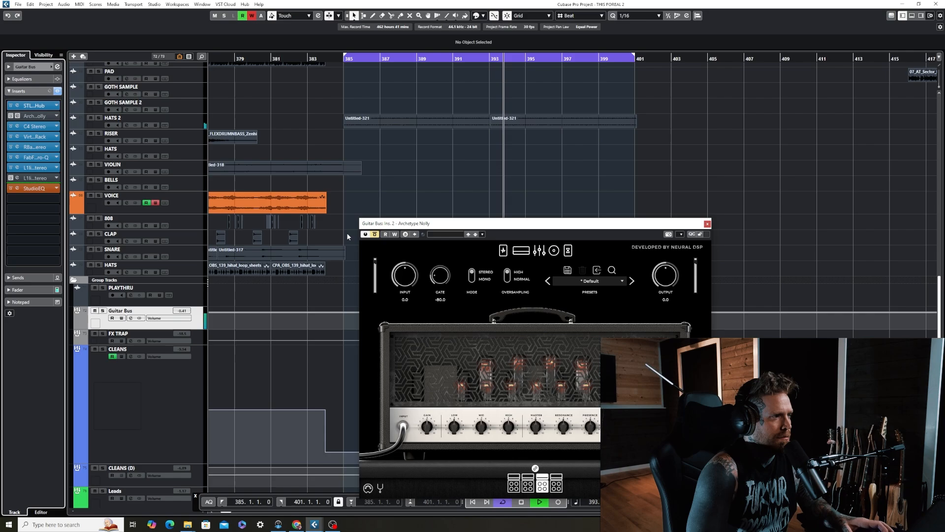
left_click(12, 116)
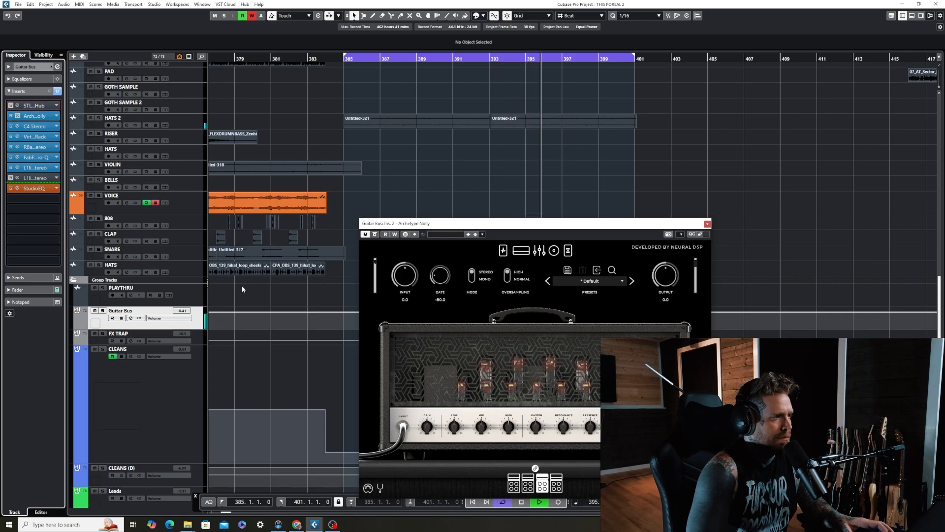
key("space")
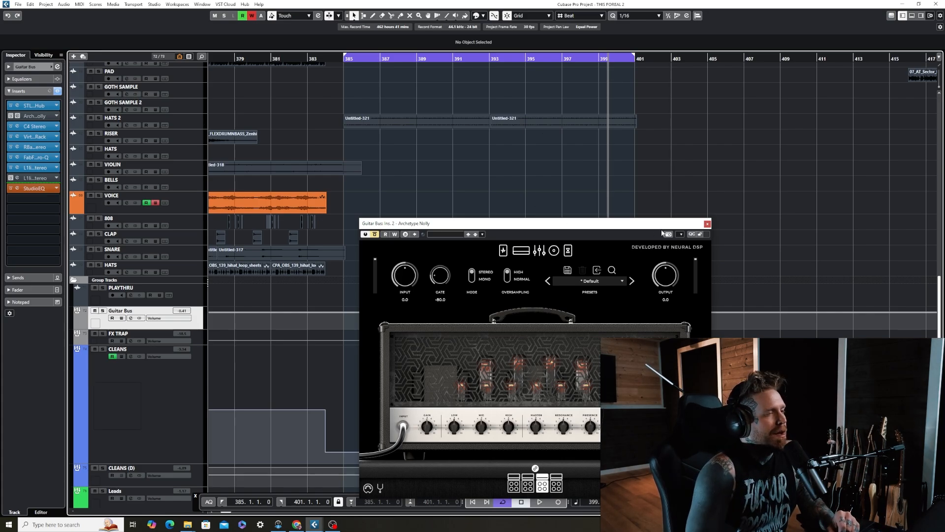
left_click(707, 224)
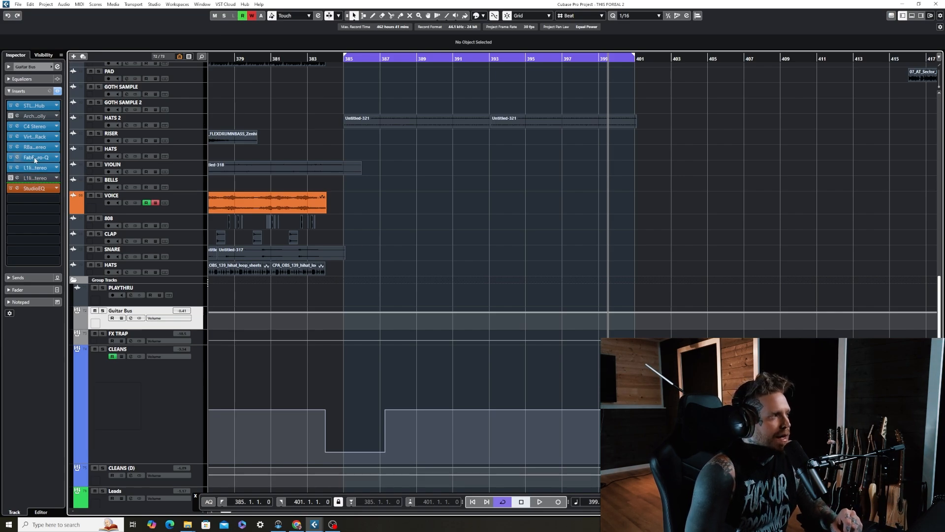
- Review the FabFilter Pro-Q curve on the Guitar Bus and close its window
left_click(18, 157)
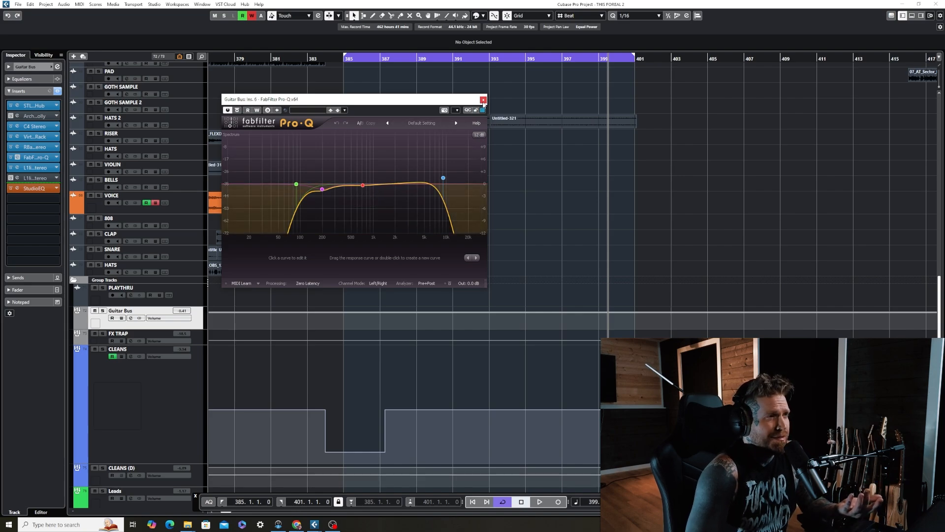
left_click(483, 100)
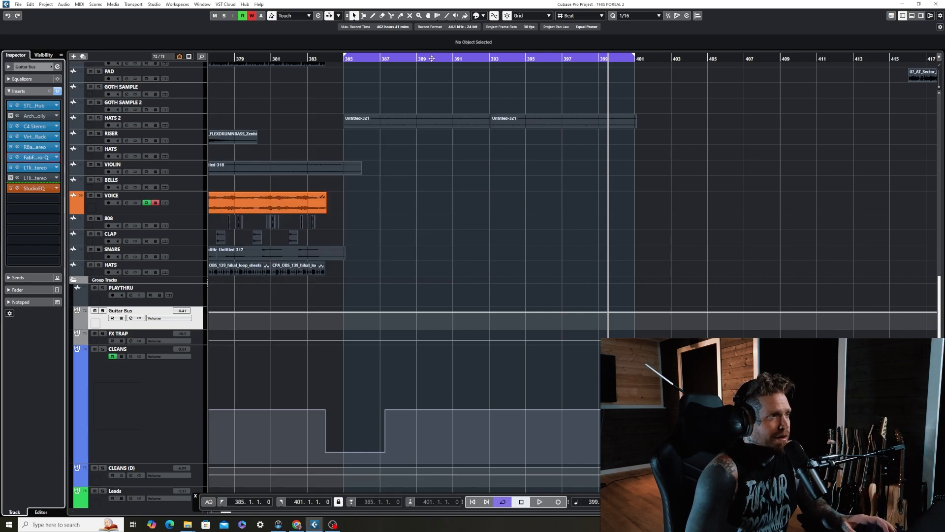
- Switch the Guitar Bus from STL ToneHub to Archetype Nolly, solo the bus, and audition it from about bar 387
left_click(10, 116)
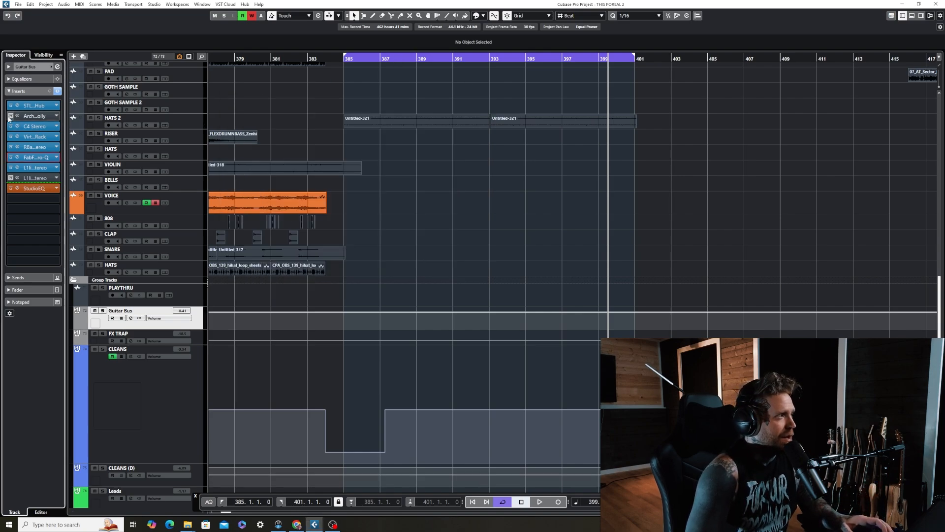
left_click(389, 58)
key("space")
left_click(103, 310)
scroll(163, 355, "down", 4)
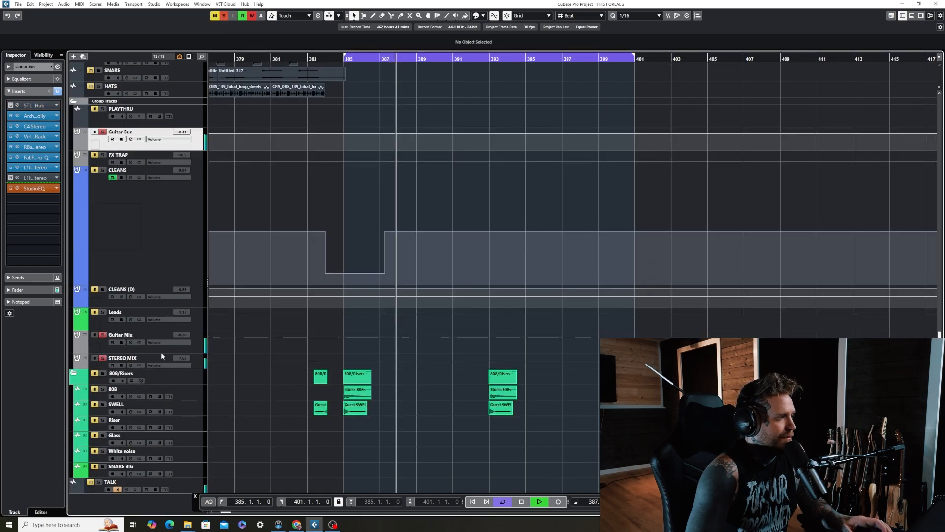
- Add a StudioEQ to the empty insert slot below the existing StudioEQ on the Guitar Bus
left_click(40, 192)
type("STU")
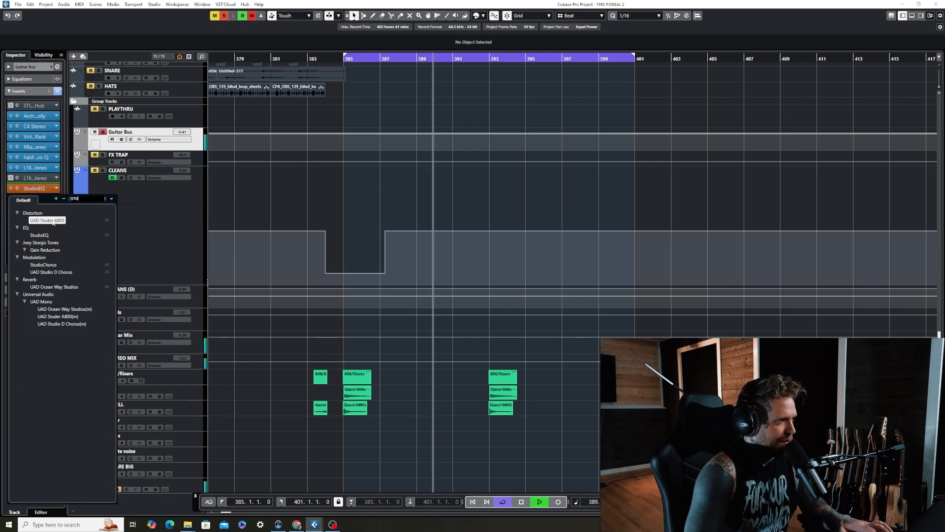
left_click(39, 234)
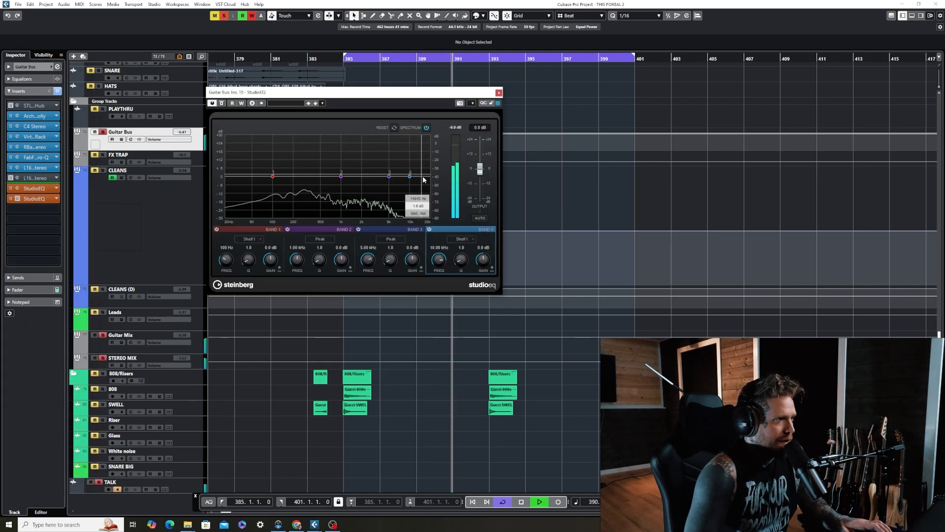
- Sweep band 2 of the new StudioEQ with a 24 dB boost, narrow its Q to 5.5, and cut 6.7 dB at 2.08 kHz
left_click_drag(340, 175, 349, 145)
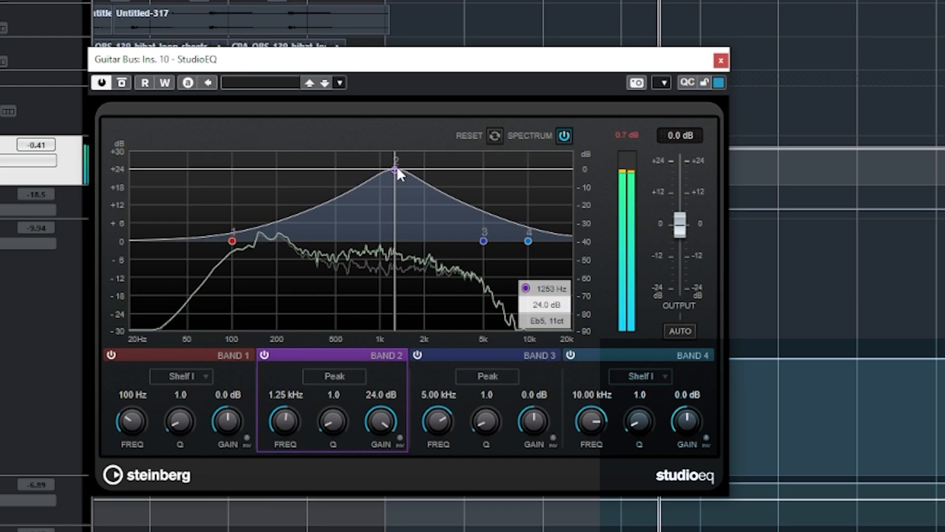
left_click_drag(397, 168, 415, 158)
left_click_drag(331, 421, 326, 339)
left_click_drag(415, 168, 426, 259)
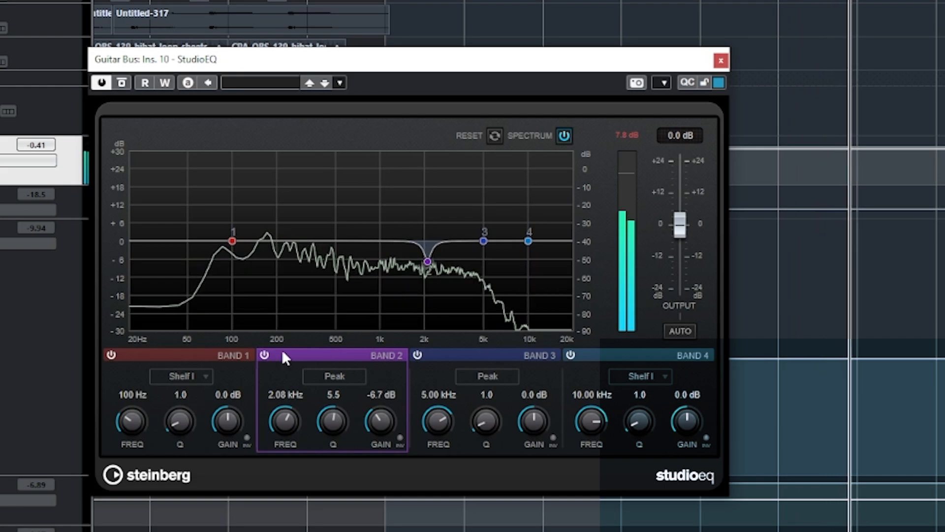
- Compare the soloed guitars with StudioEQ band 2 off and on, leaving it on, and stop playback
left_click(264, 355)
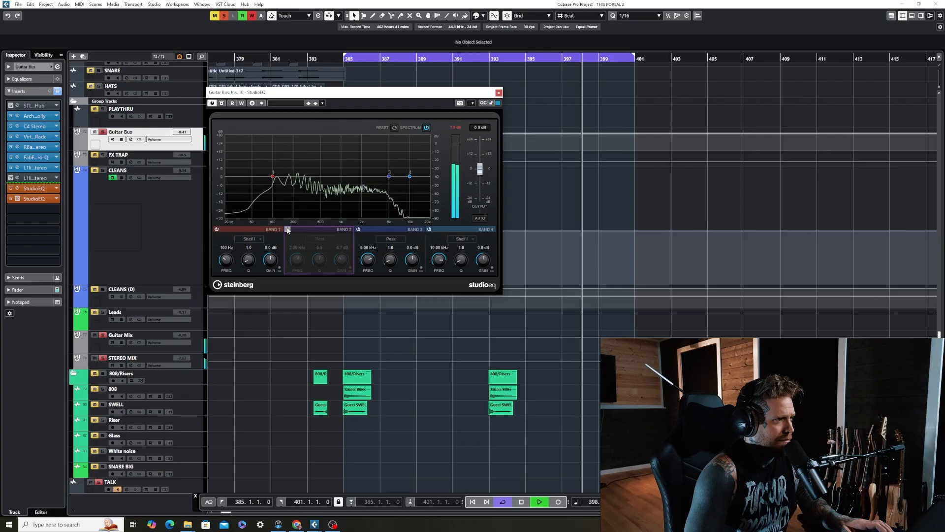
left_click(265, 355)
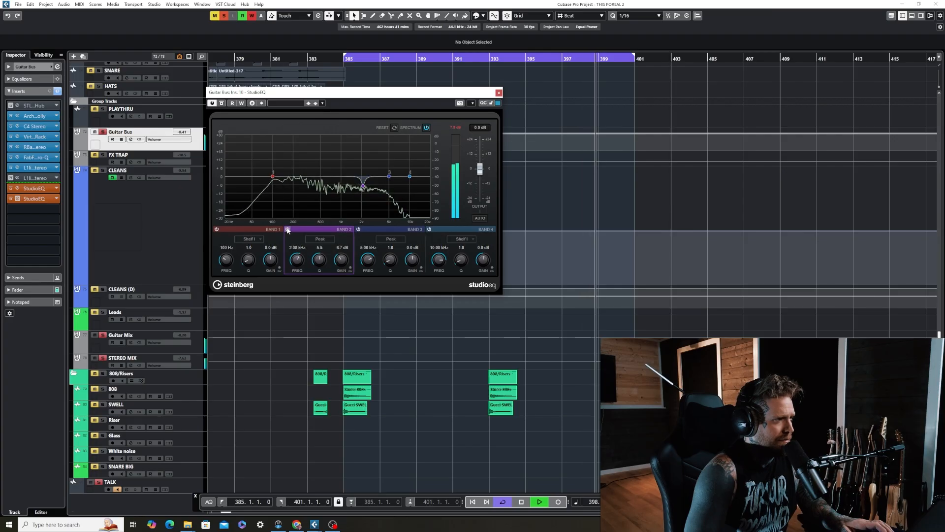
key("space")
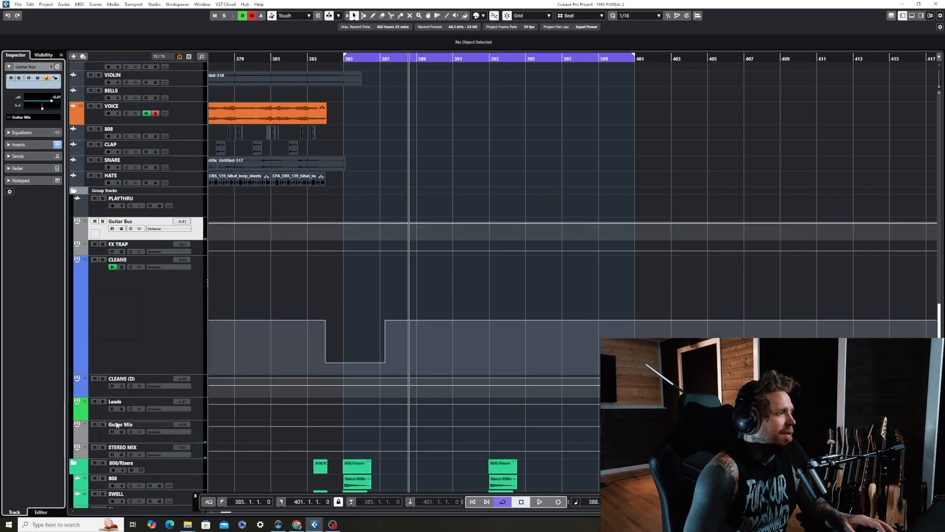
- Select the Guitar Mix group track and open its StudioEQ insert
left_click(110, 435)
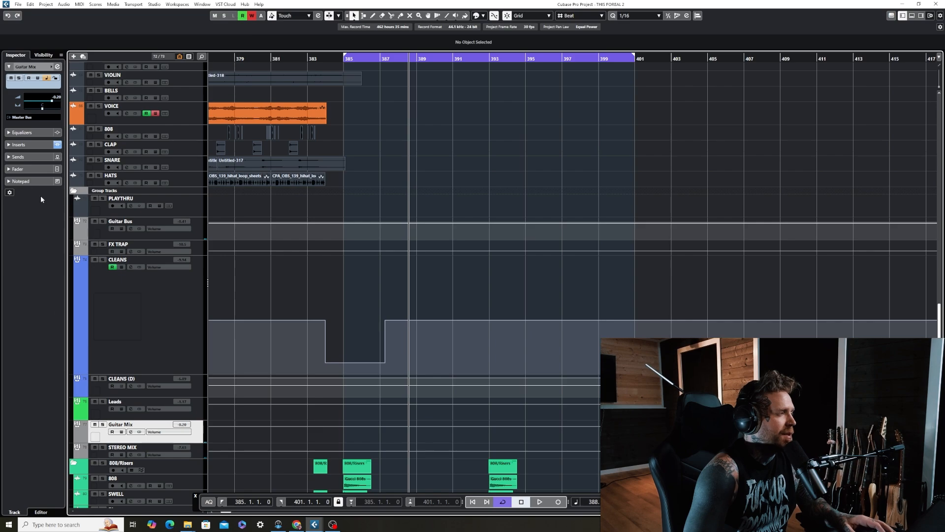
left_click(33, 144)
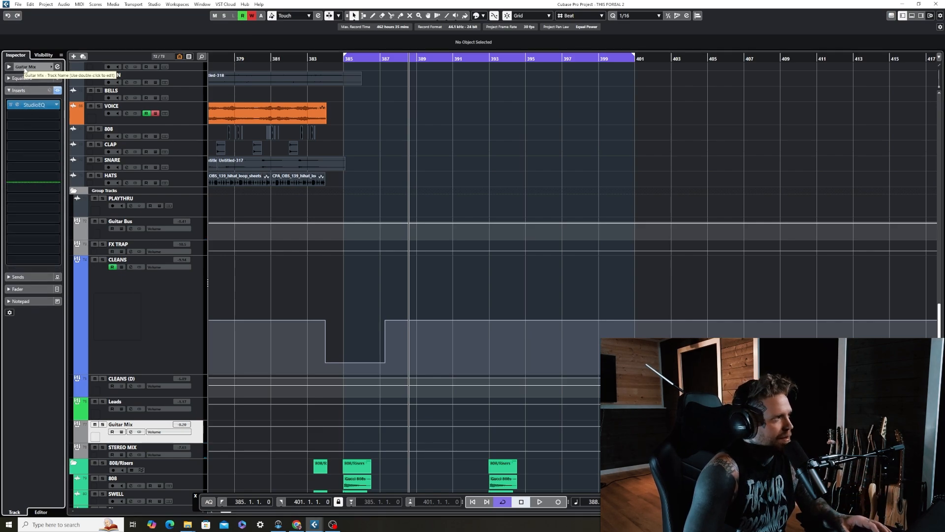
left_click(33, 104)
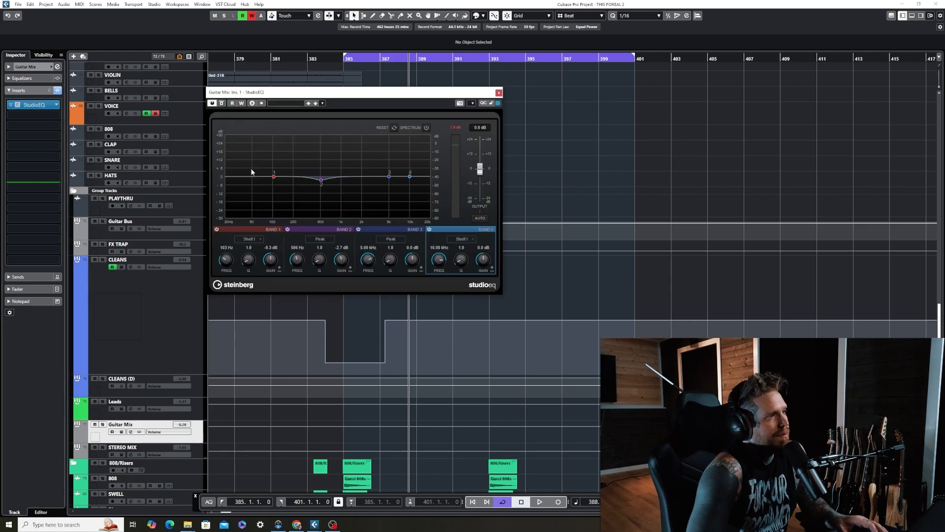
- Play and compare the Guitar Mix StudioEQ bypassed and active with the group soloed, and close its window
key("space")
left_click(222, 103)
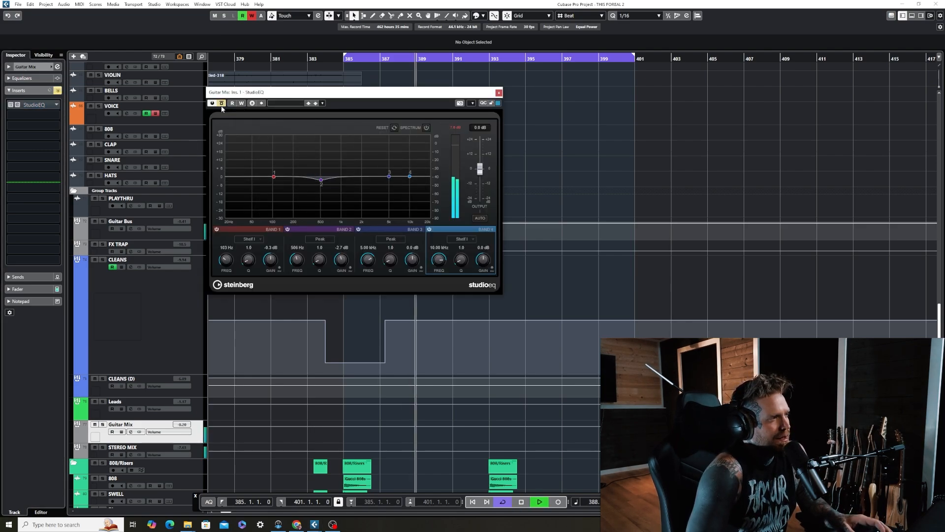
key("s")
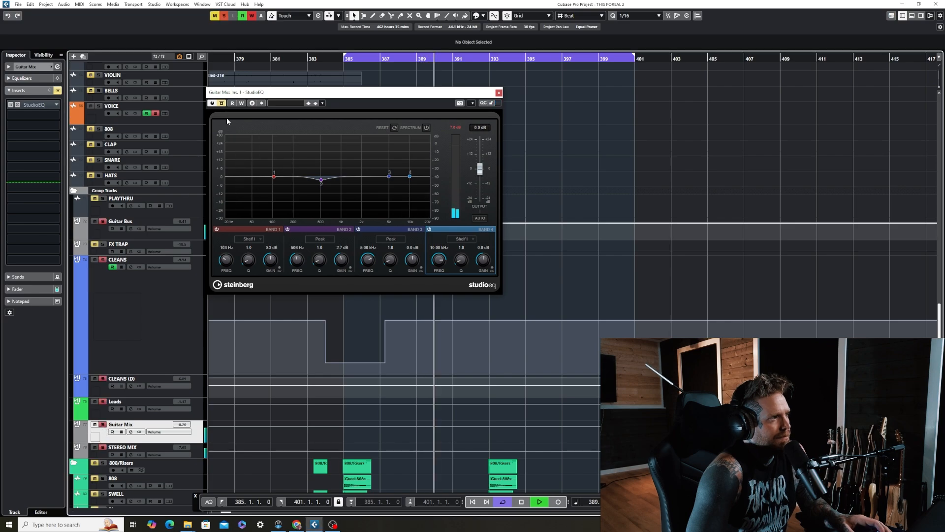
left_click(222, 103)
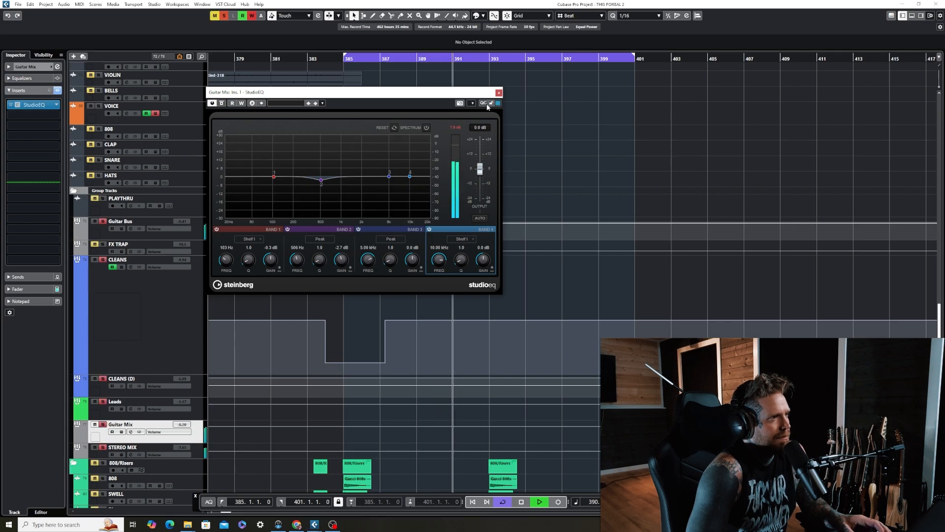
left_click(498, 92)
- Select the Guitar Bus, stop playback, and clear all solos
left_click(120, 222)
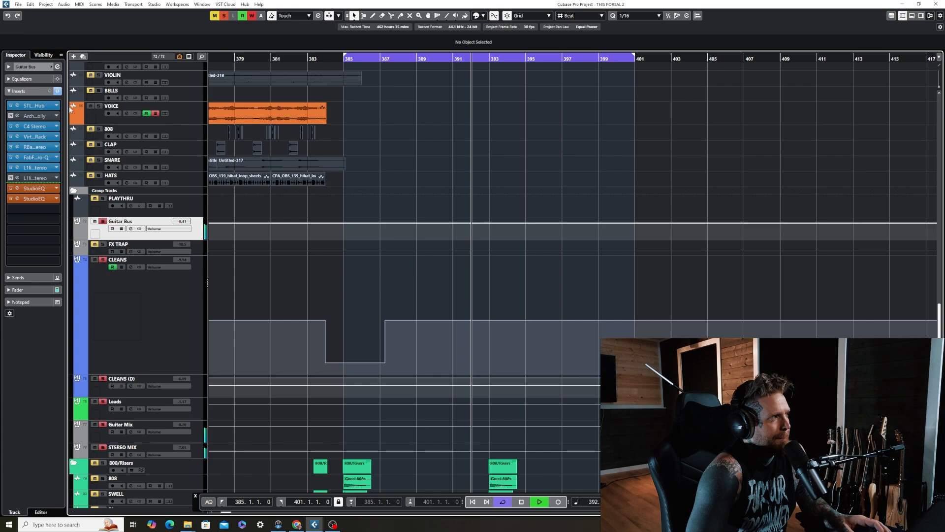
key("space")
left_click(224, 17)
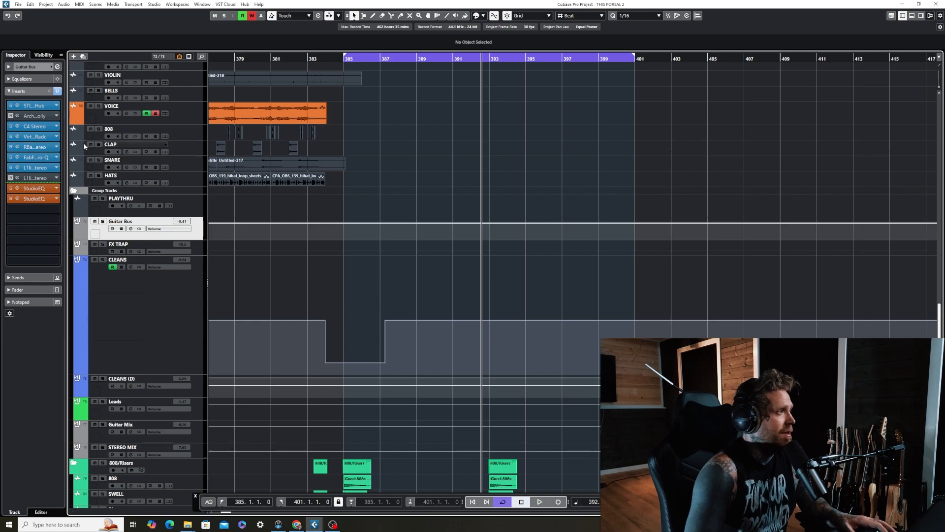
key("space")
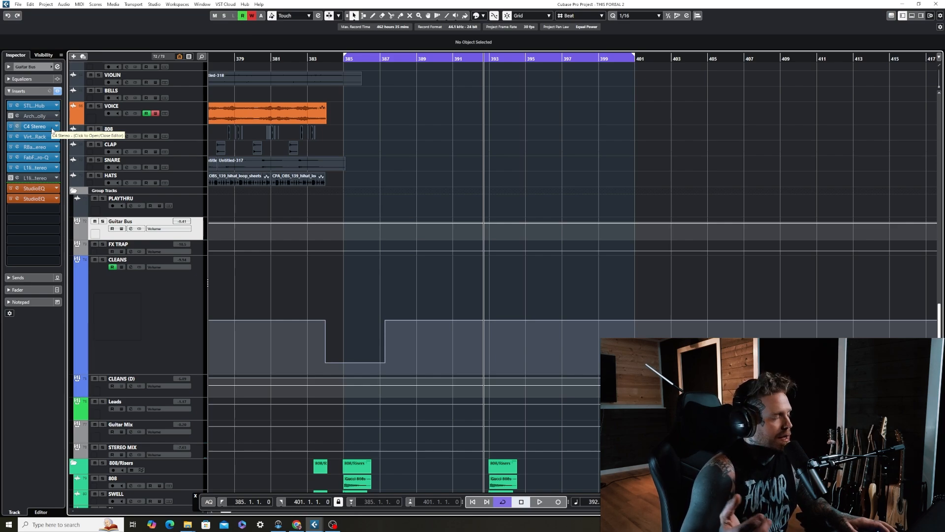
- Review the STL ToneHub, FabFilter Pro-Q, Virtual Mix Rack and L1 limiter inserts on the Guitar Bus, closing each window
left_click(35, 106)
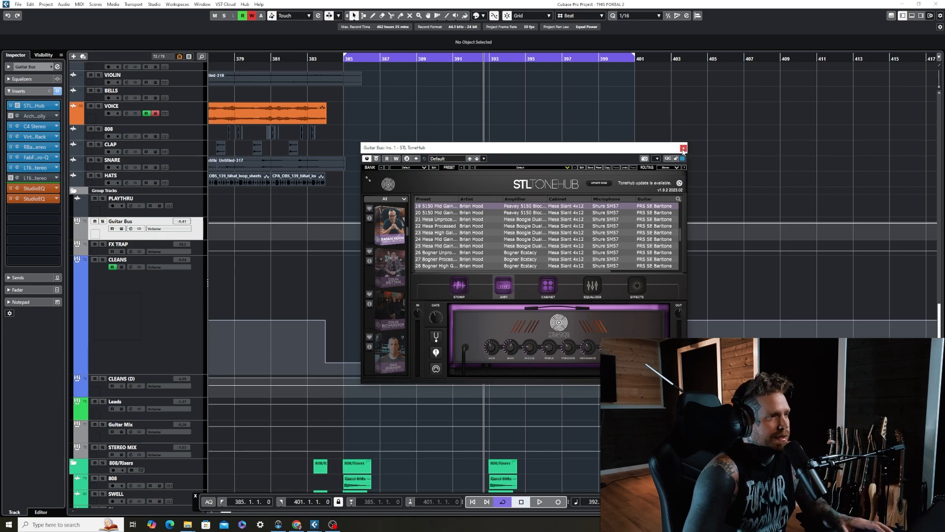
left_click(683, 148)
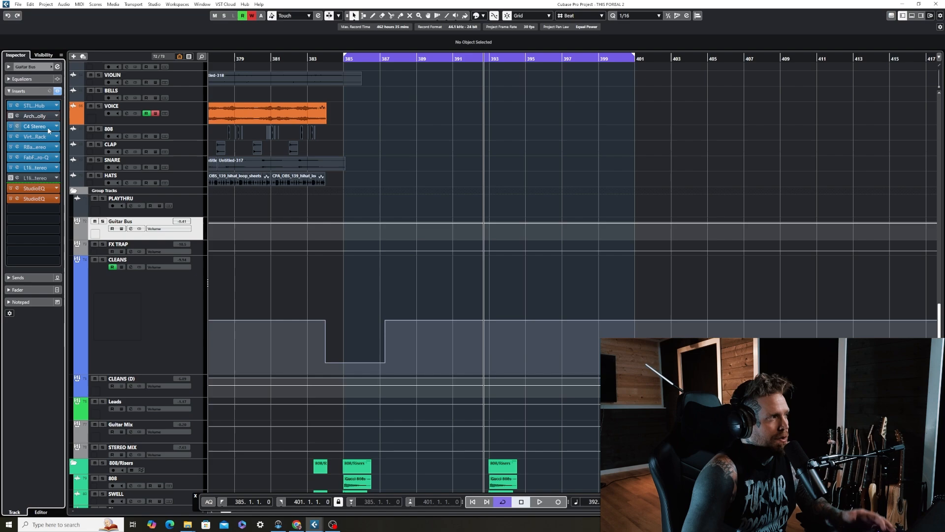
left_click(47, 162)
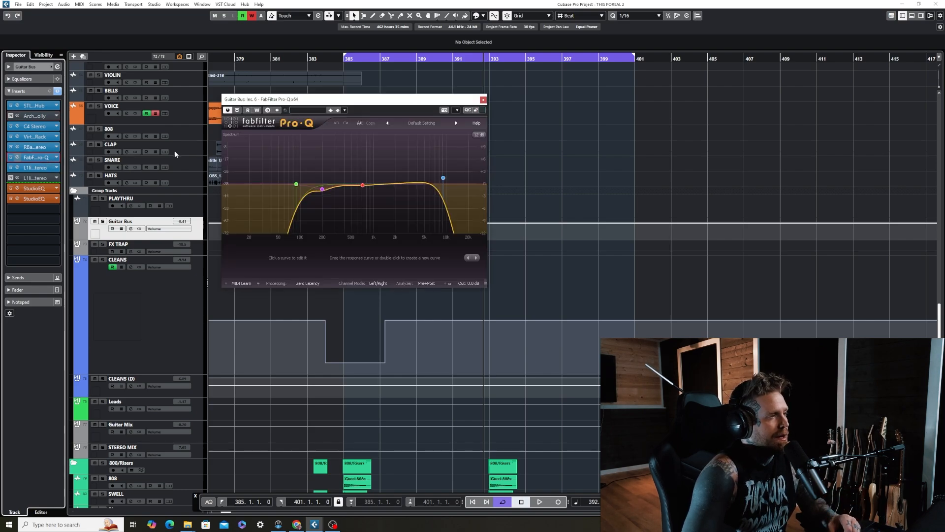
left_click(483, 100)
left_click(35, 137)
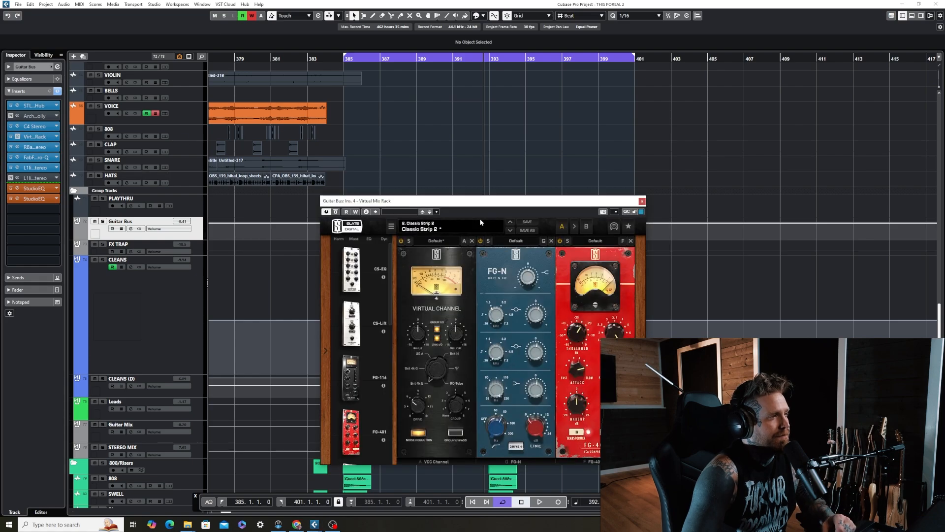
left_click(642, 202)
left_click(34, 168)
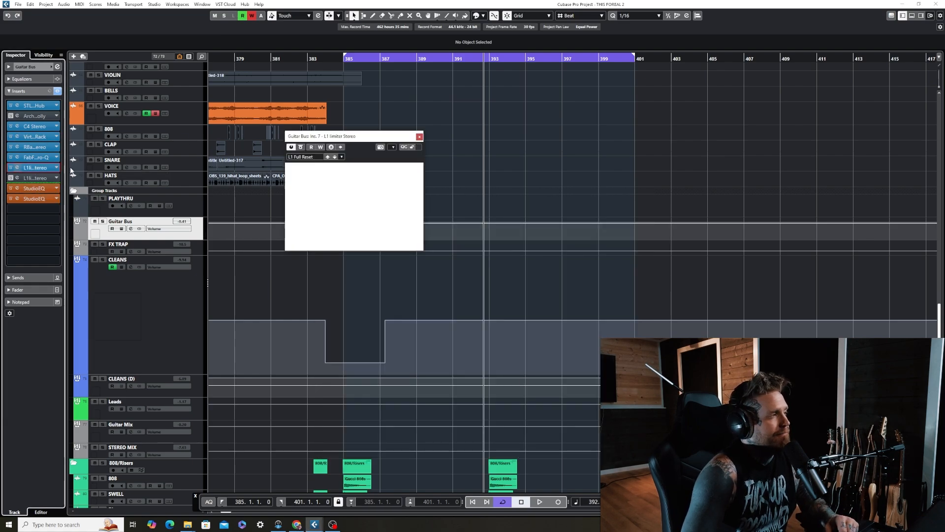
left_click(419, 137)
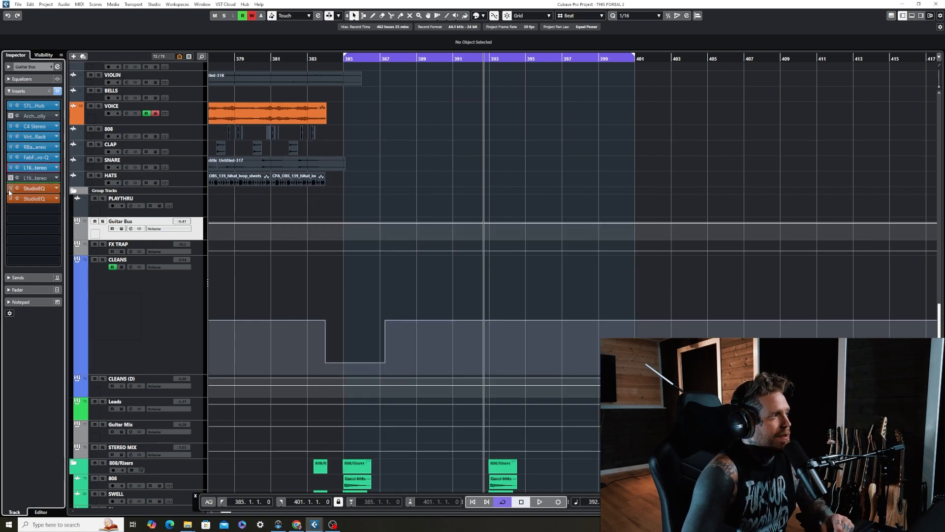
- Check both StudioEQ inserts on the Guitar Bus, close their windows, and bypass the second one
left_click(42, 191)
left_click(499, 93)
left_click(34, 199)
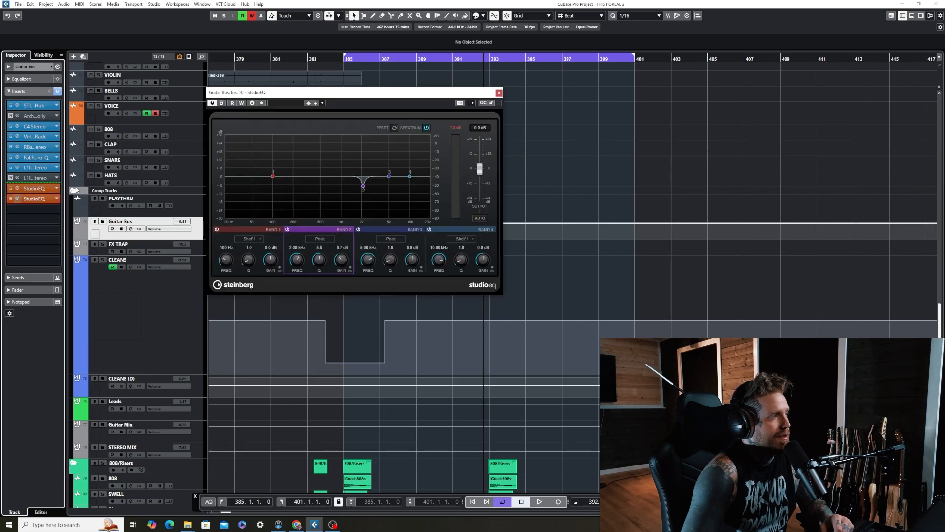
left_click(499, 93)
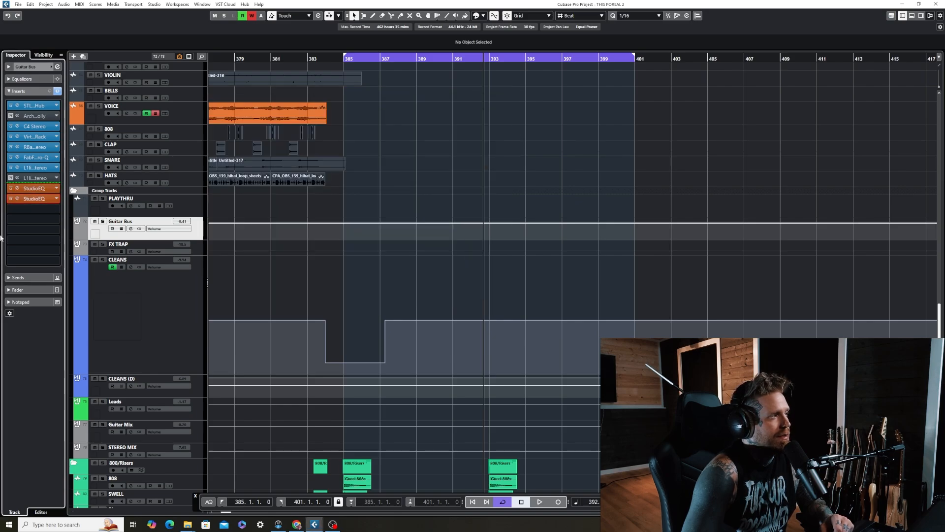
scroll(385, 237, "up", 10)
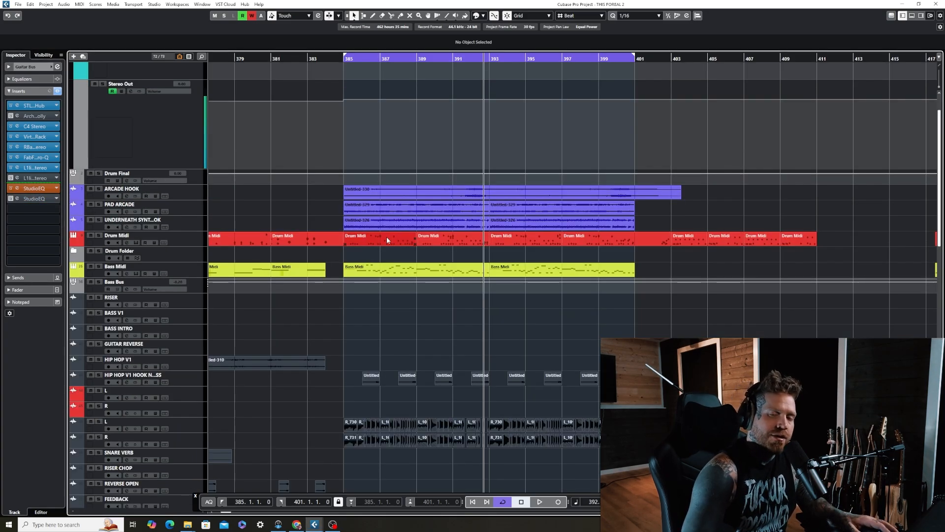